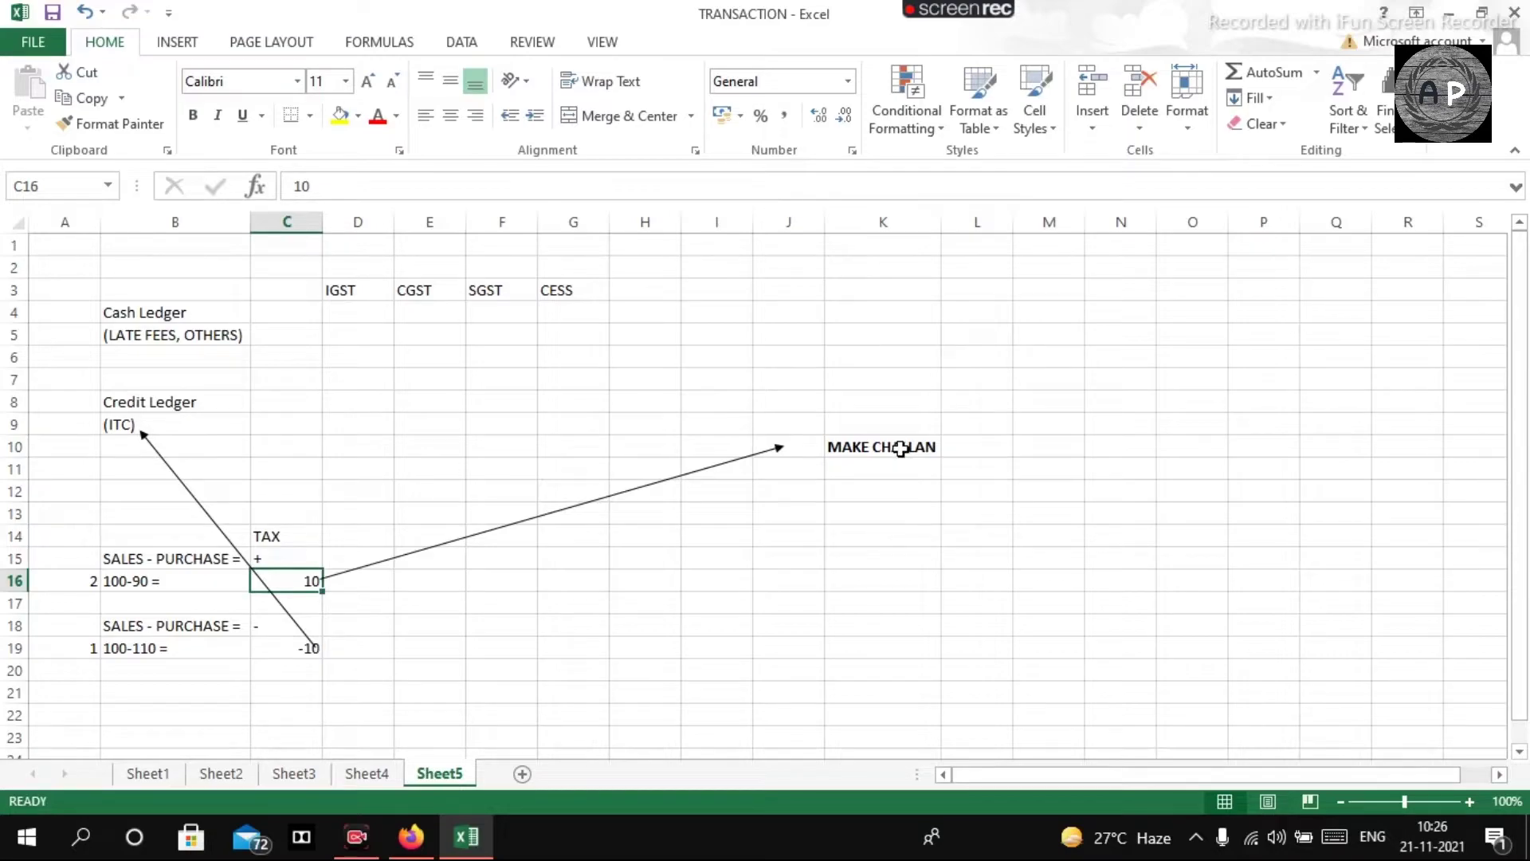
{"action": "left_click", "coordinate": [845, 588]}
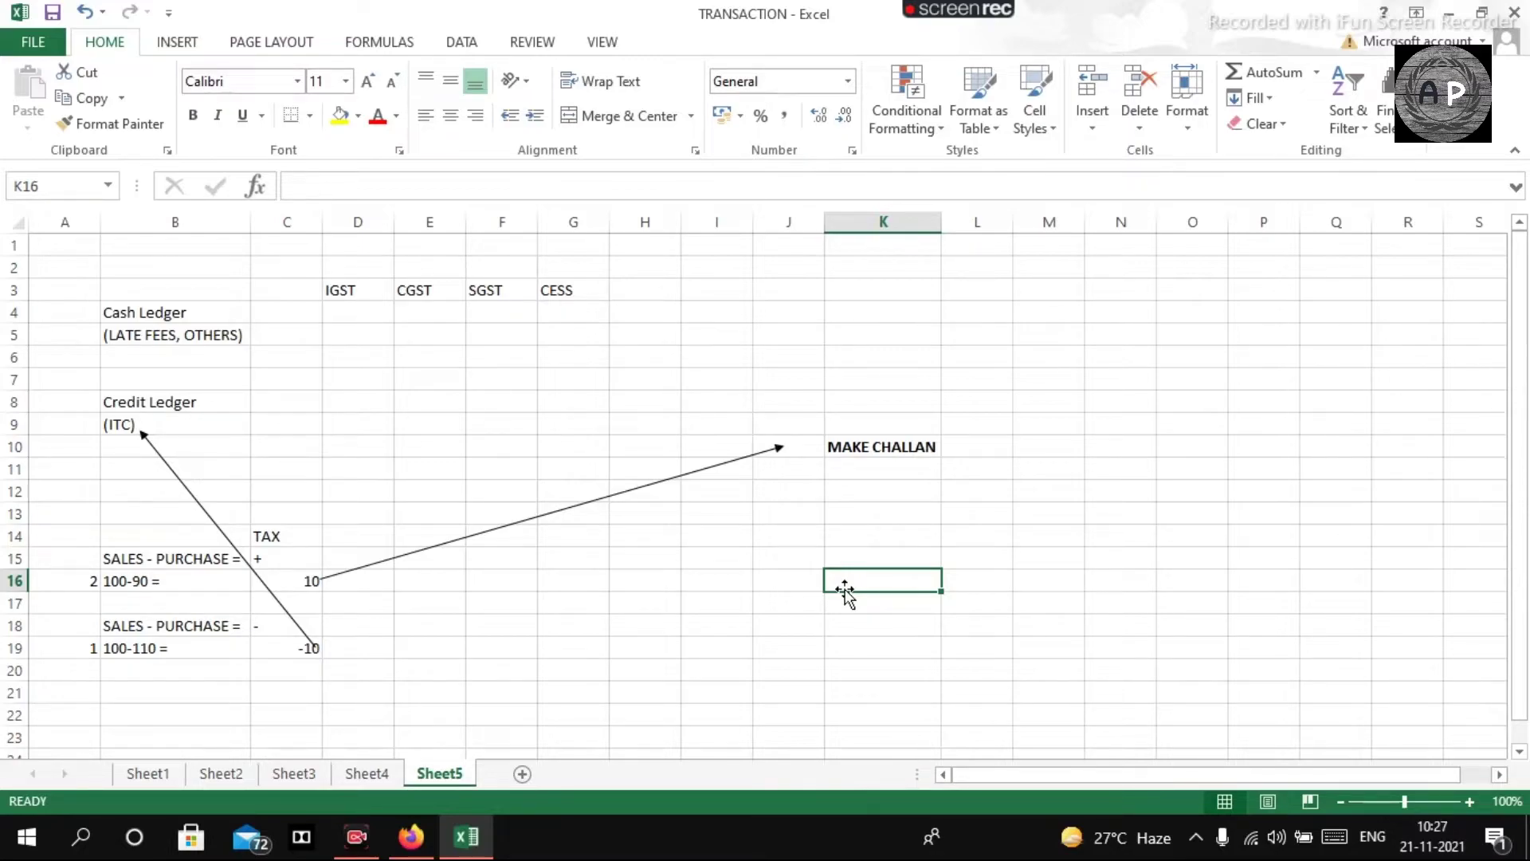
{"action": "left_click", "coordinate": [121, 403]}
{"action": "left_click", "coordinate": [159, 381]}
{"action": "left_click_drag", "start_coordinate": [106, 444], "coordinate": [252, 423]}
{"action": "left_click", "coordinate": [253, 423]}
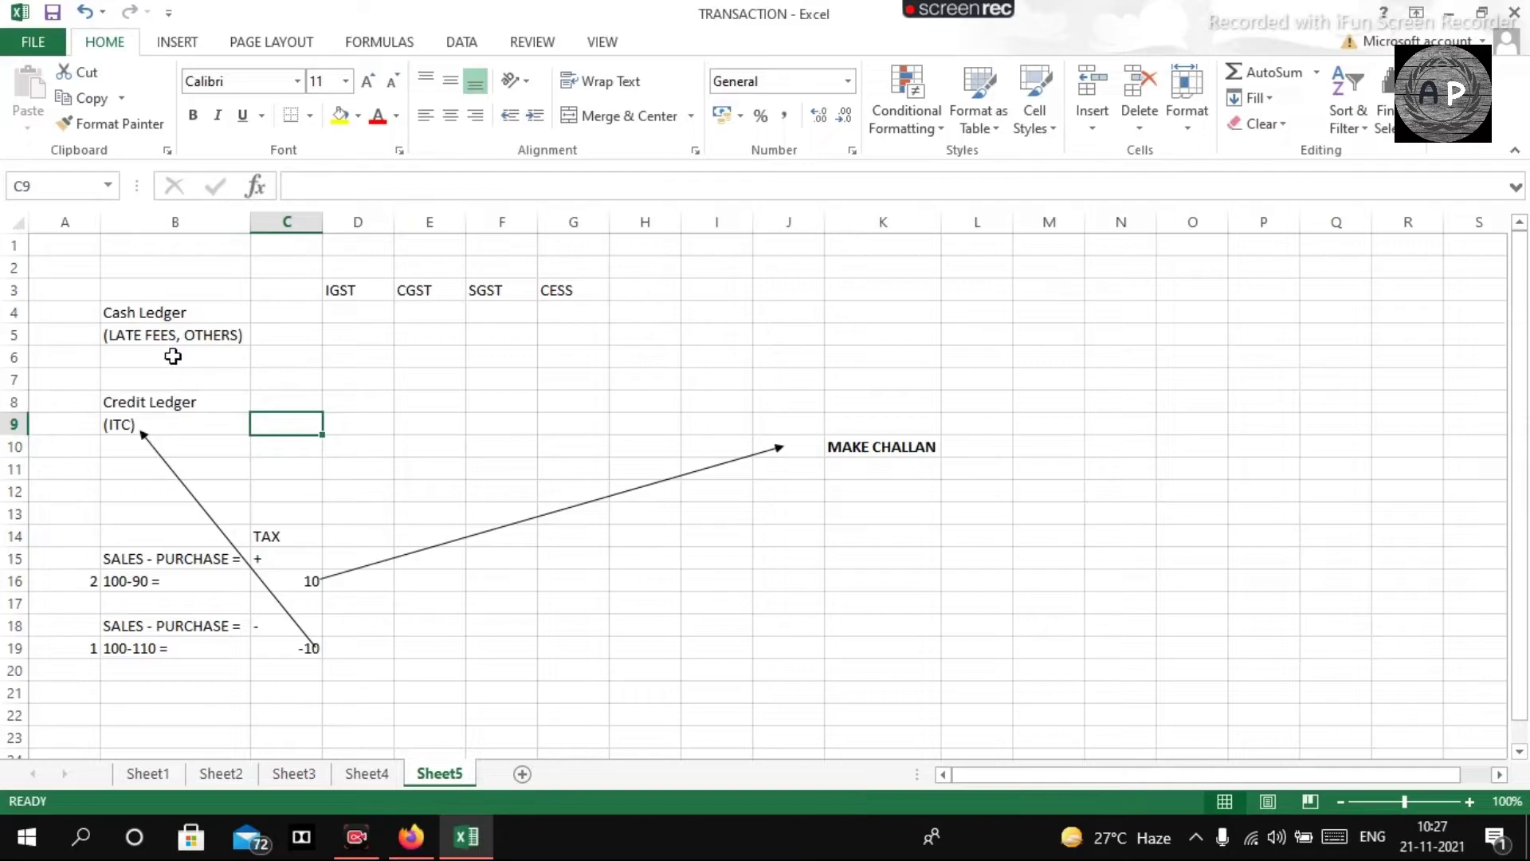
{"action": "left_click_drag", "start_coordinate": [171, 312], "coordinate": [171, 341]}
{"action": "left_click", "coordinate": [350, 399]}
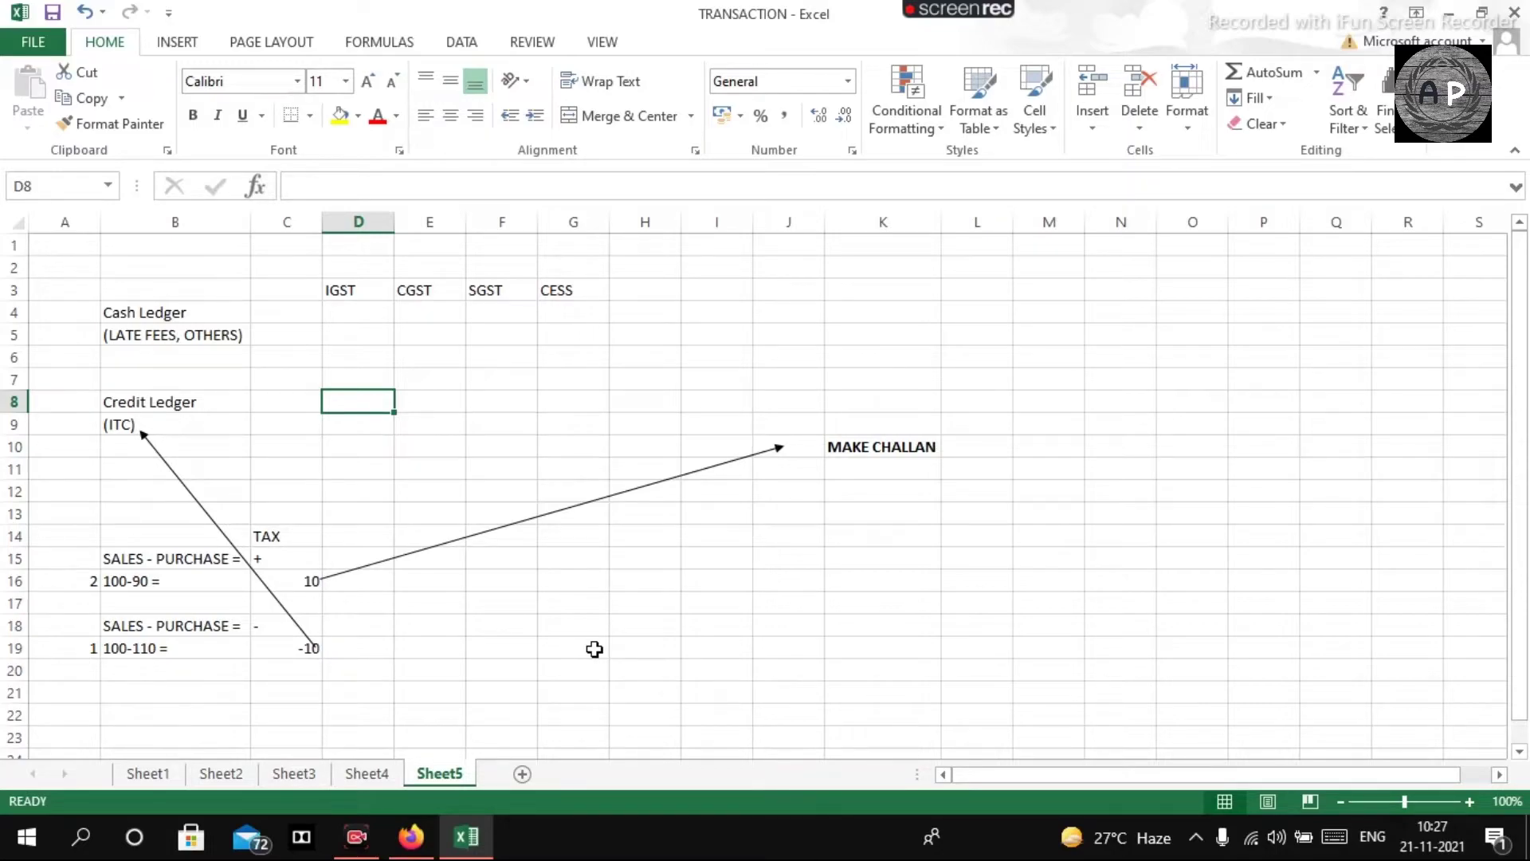
- Switch to Firefox and examine the liability, cash and credit ledger balances on the GST portal dashboard
{"action": "left_click", "coordinate": [410, 851]}
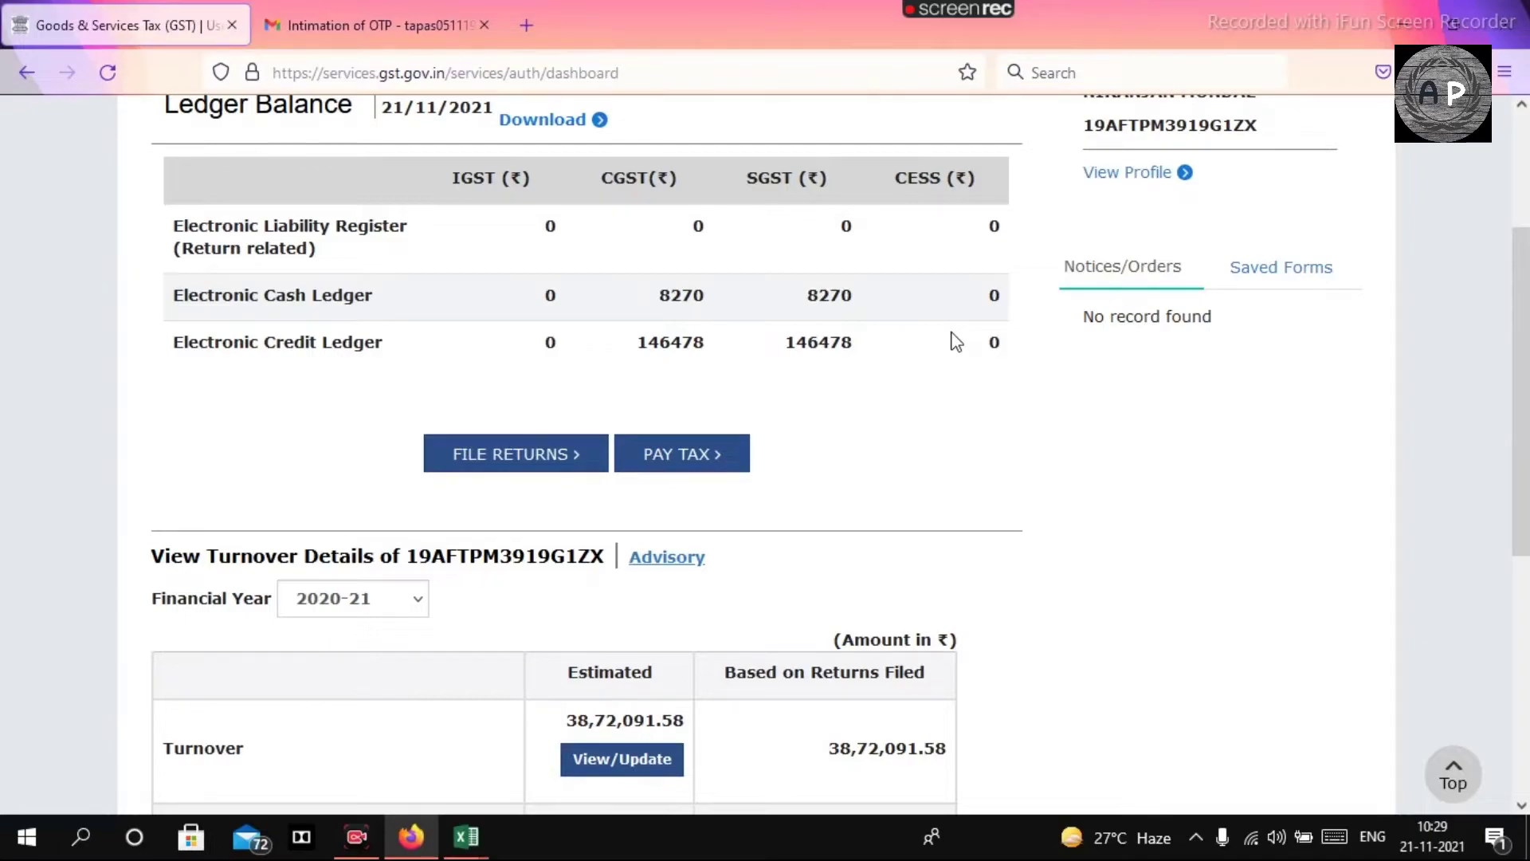
{"action": "scroll", "coordinate": [797, 311], "scroll_direction": "down", "scroll_amount": 3}
{"action": "scroll", "coordinate": [797, 311], "scroll_direction": "up", "scroll_amount": 6}
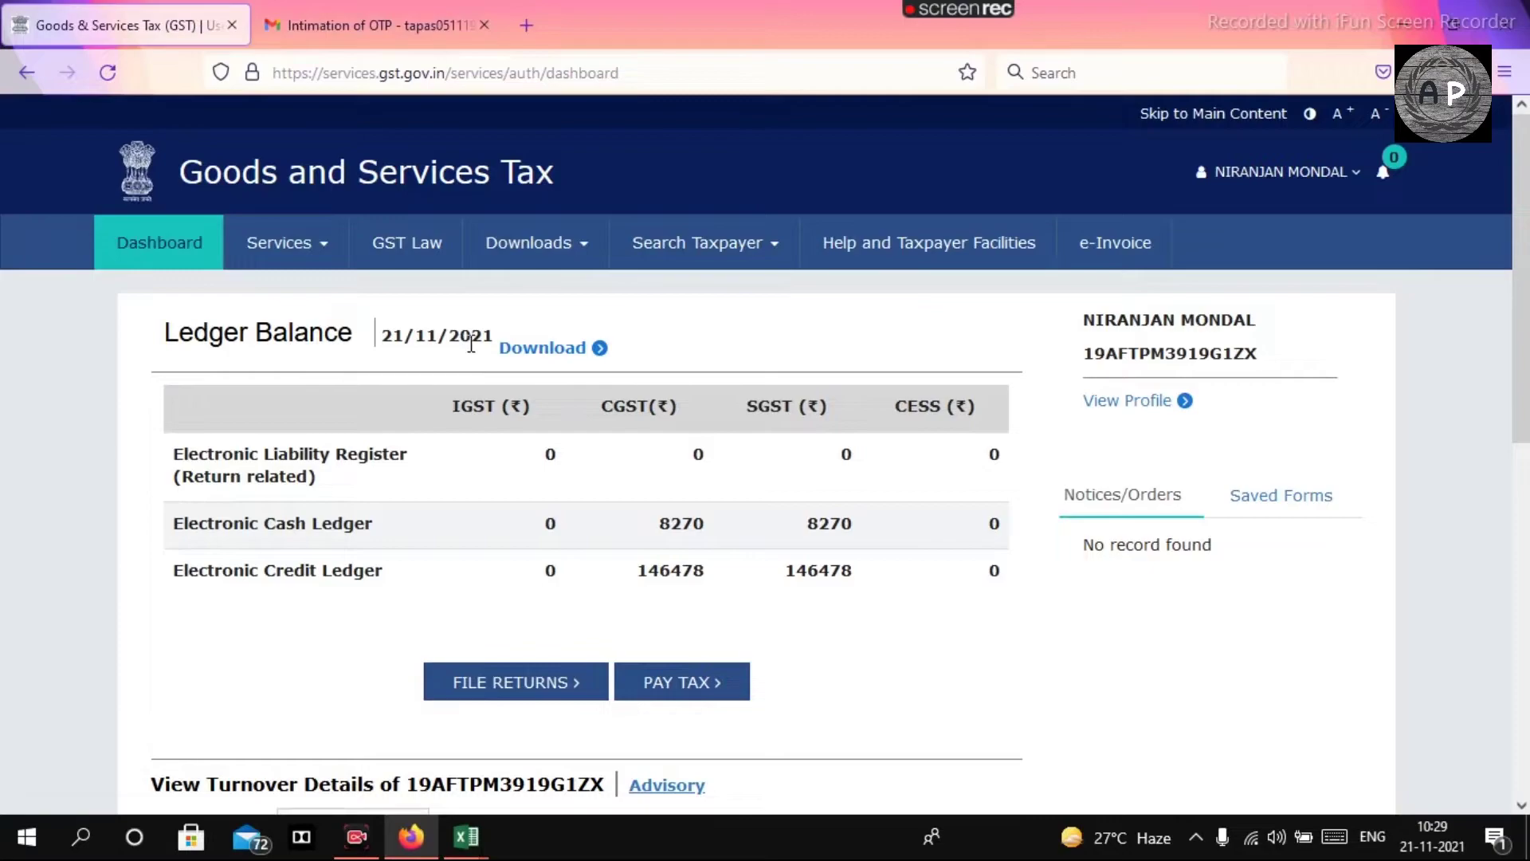
{"action": "scroll", "coordinate": [613, 458], "scroll_direction": "down", "scroll_amount": 2}
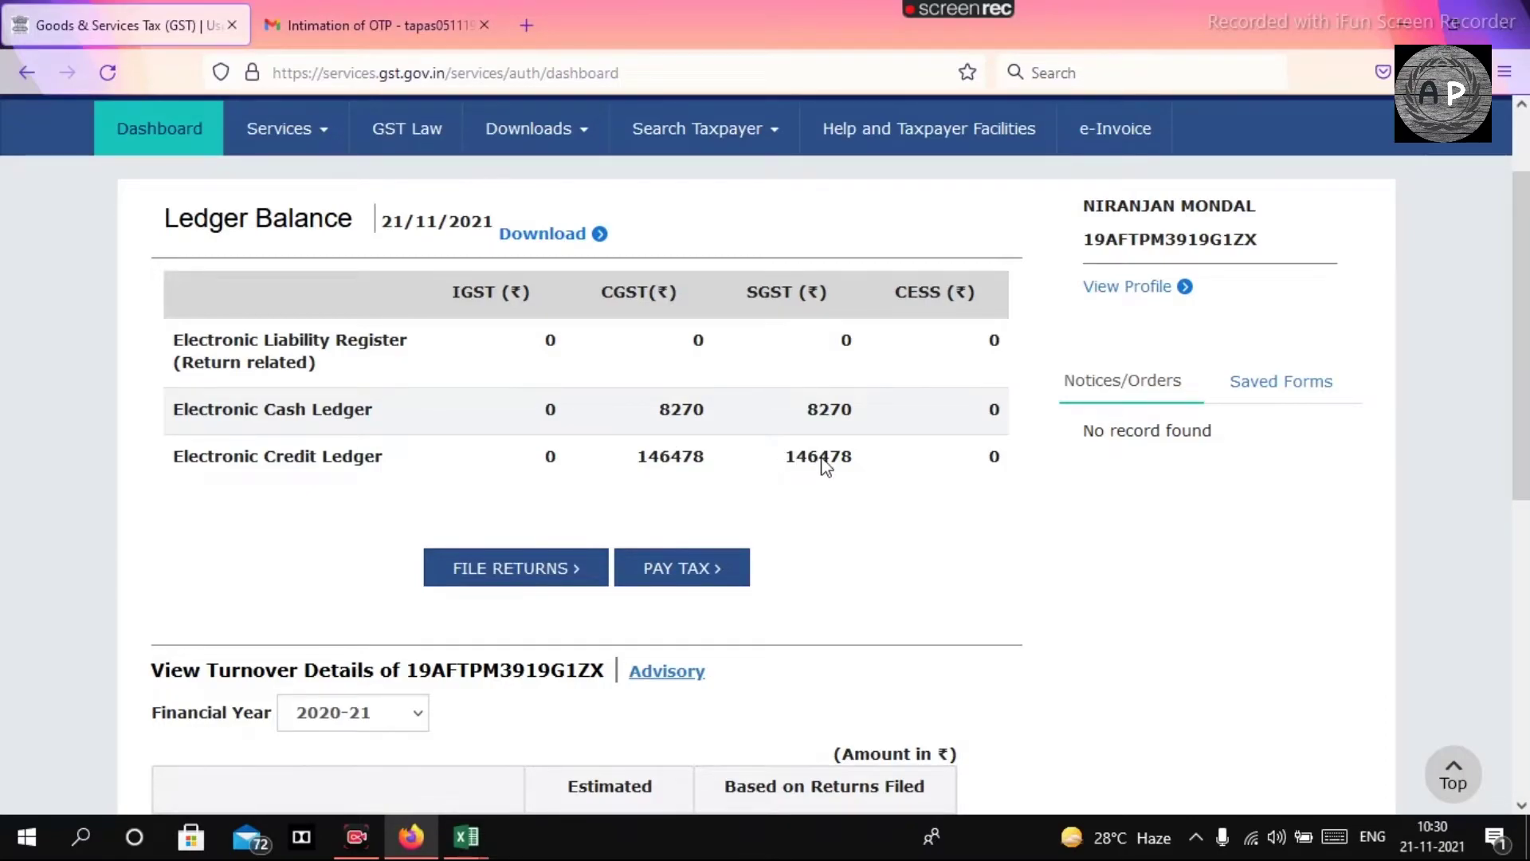
{"action": "scroll", "coordinate": [837, 491], "scroll_direction": "up", "scroll_amount": 2}
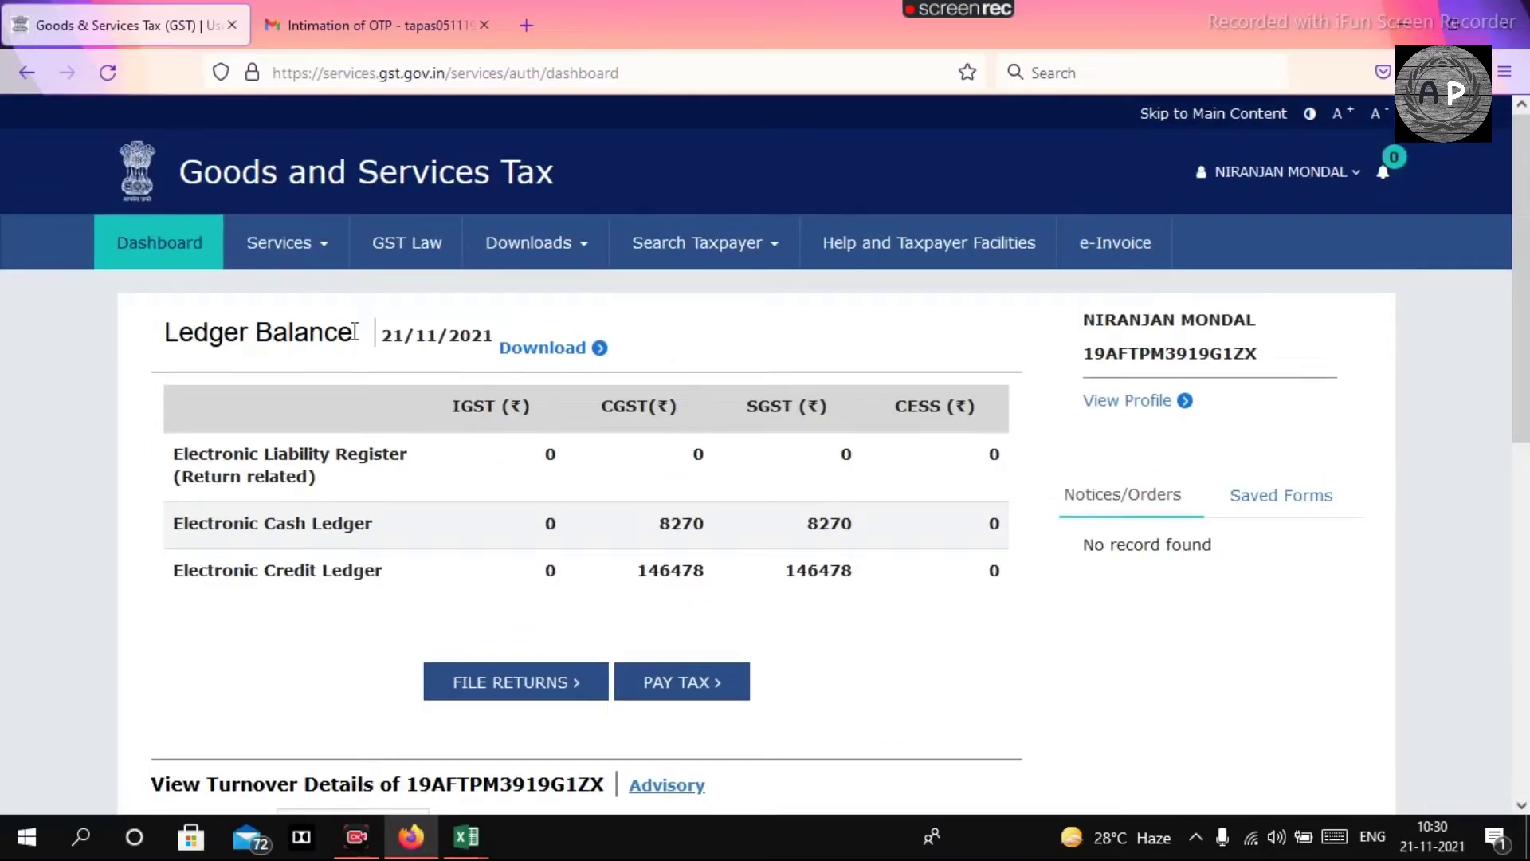
- Start creating a payment challan and proceed with "Any other payment" as the reason
{"action": "left_click", "coordinate": [255, 247]}
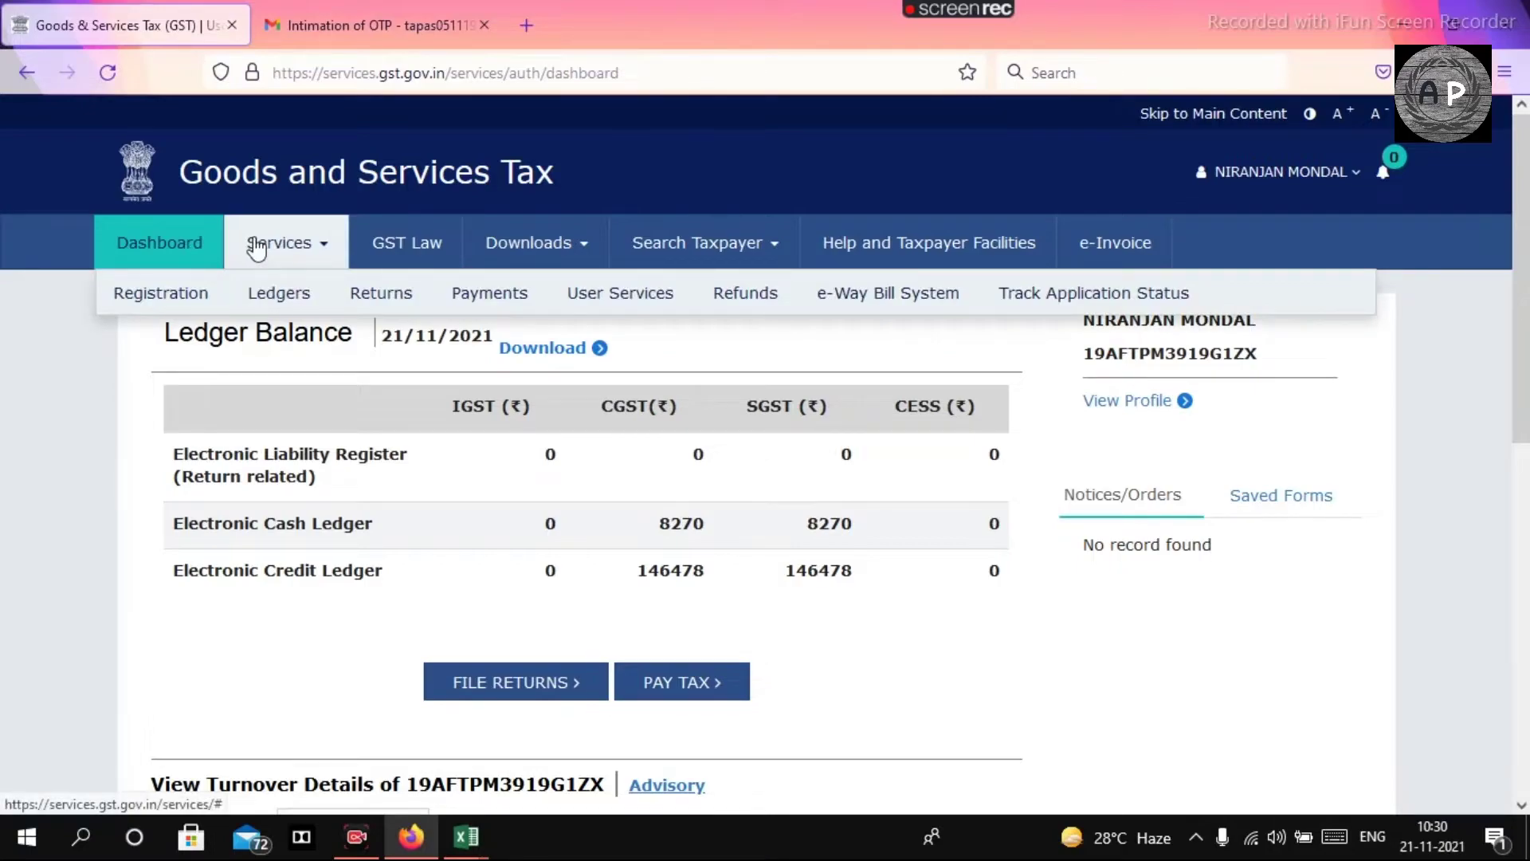
{"action": "mouse_move", "coordinate": [468, 307]}
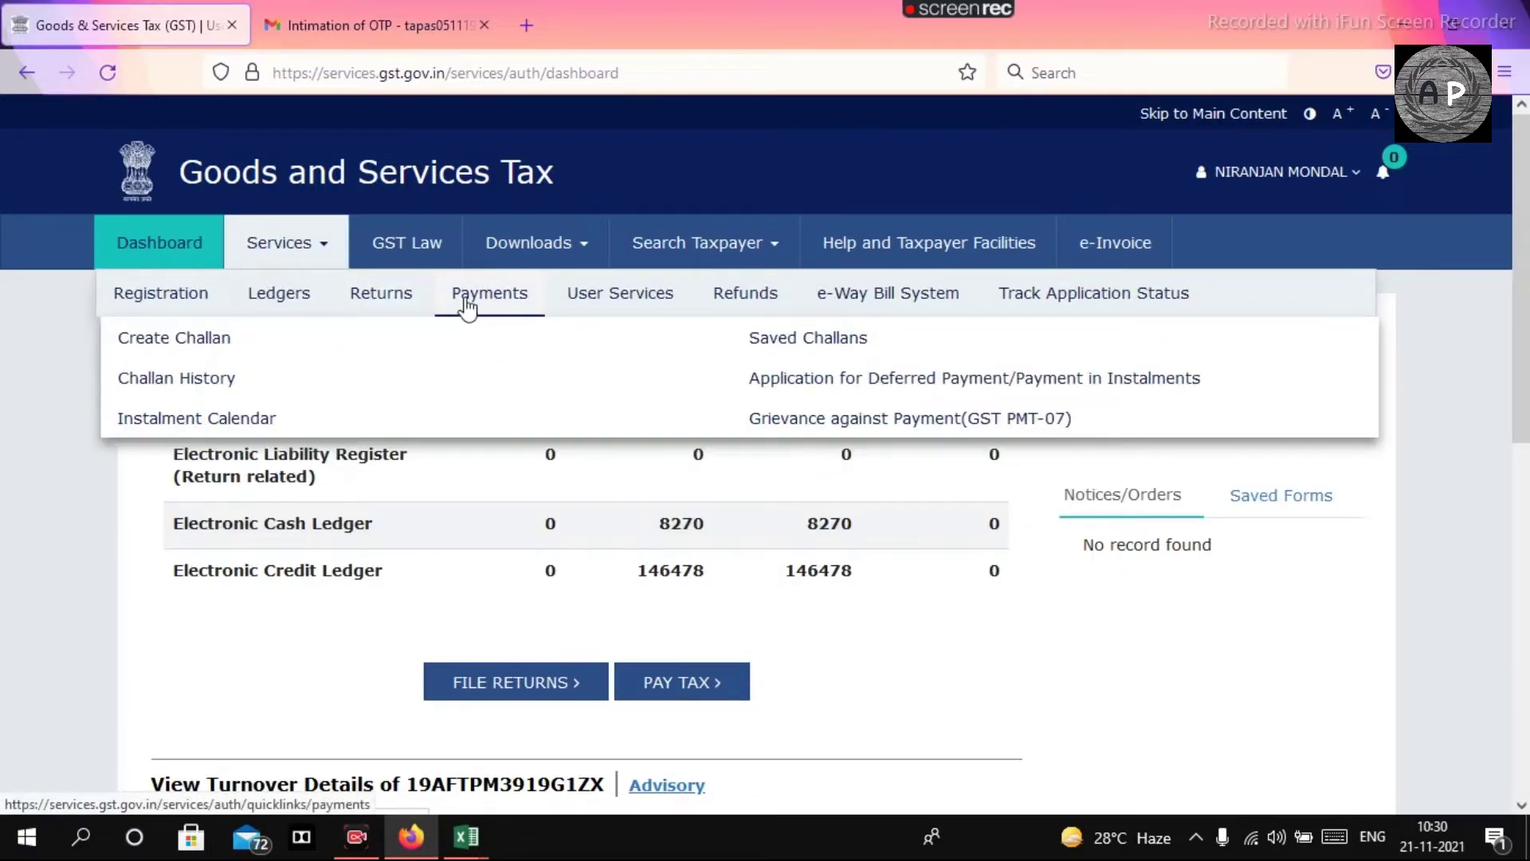
{"action": "left_click", "coordinate": [206, 341]}
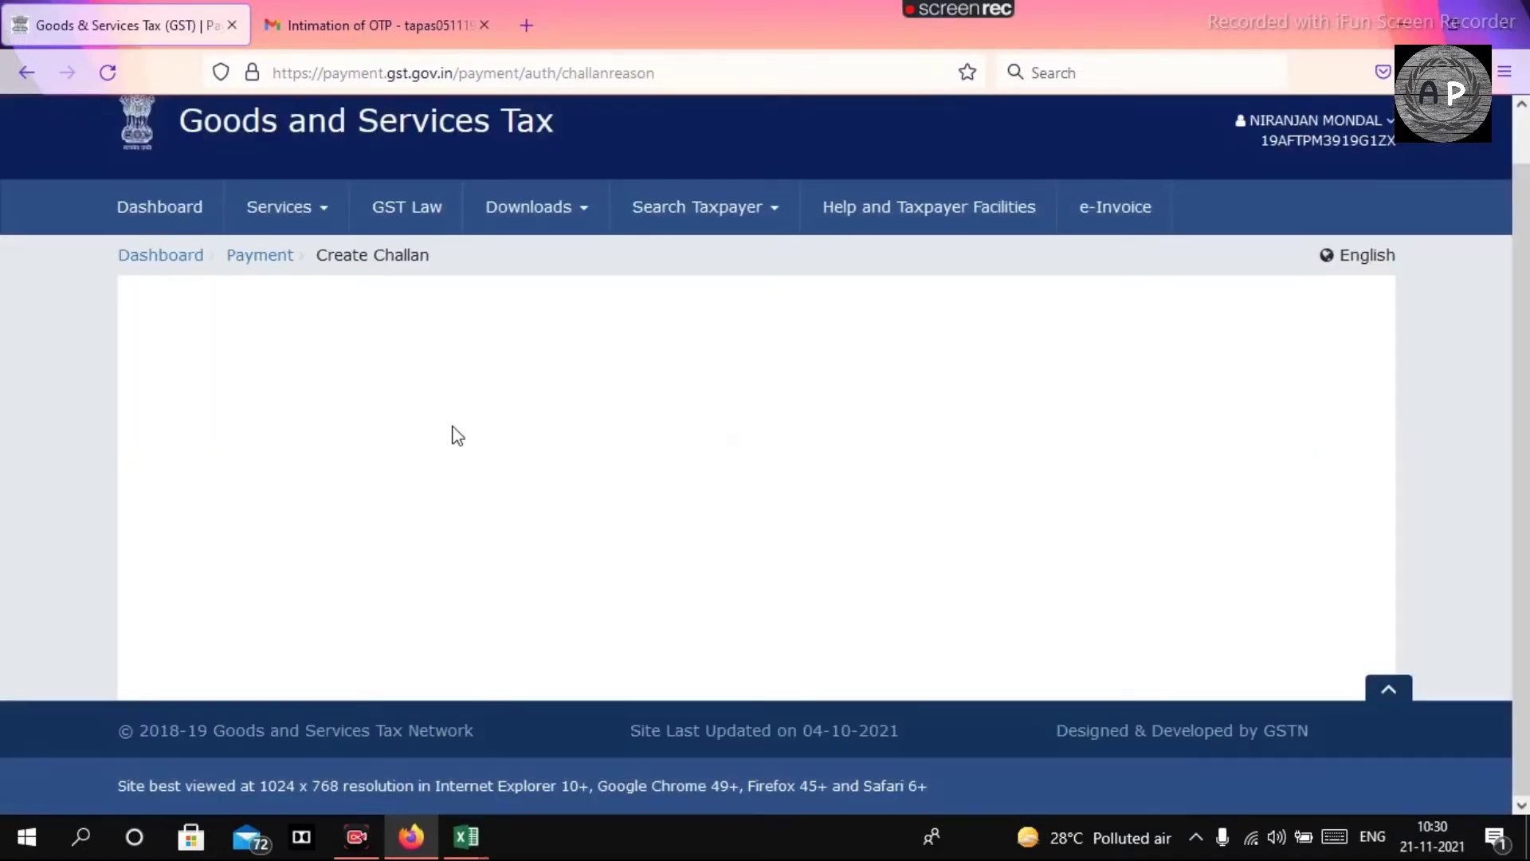
{"action": "scroll", "coordinate": [324, 342], "scroll_direction": "down", "scroll_amount": 2}
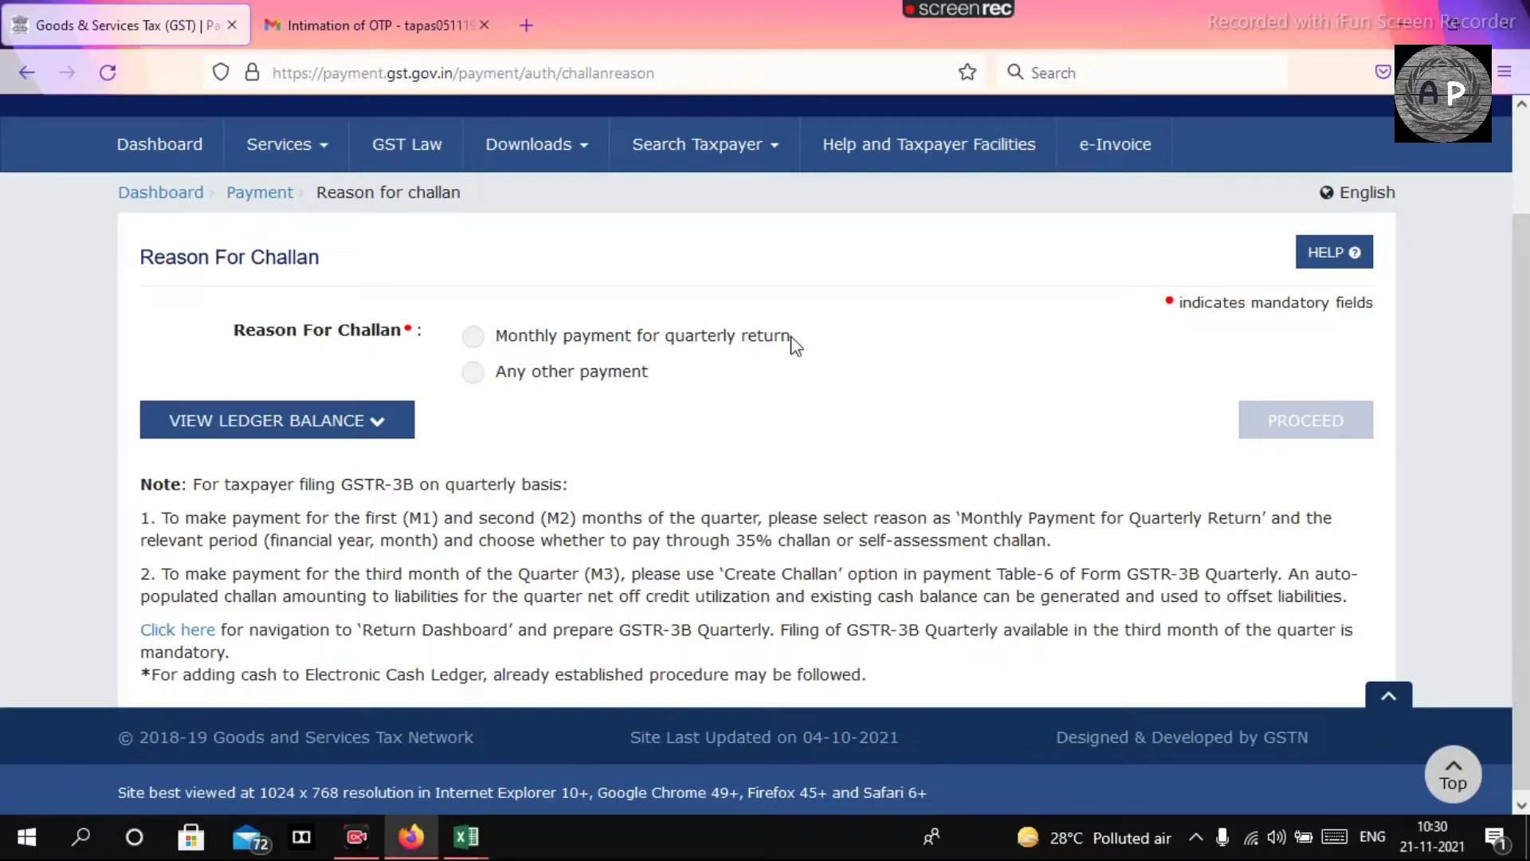
{"action": "left_click", "coordinate": [472, 373]}
{"action": "left_click", "coordinate": [1257, 416]}
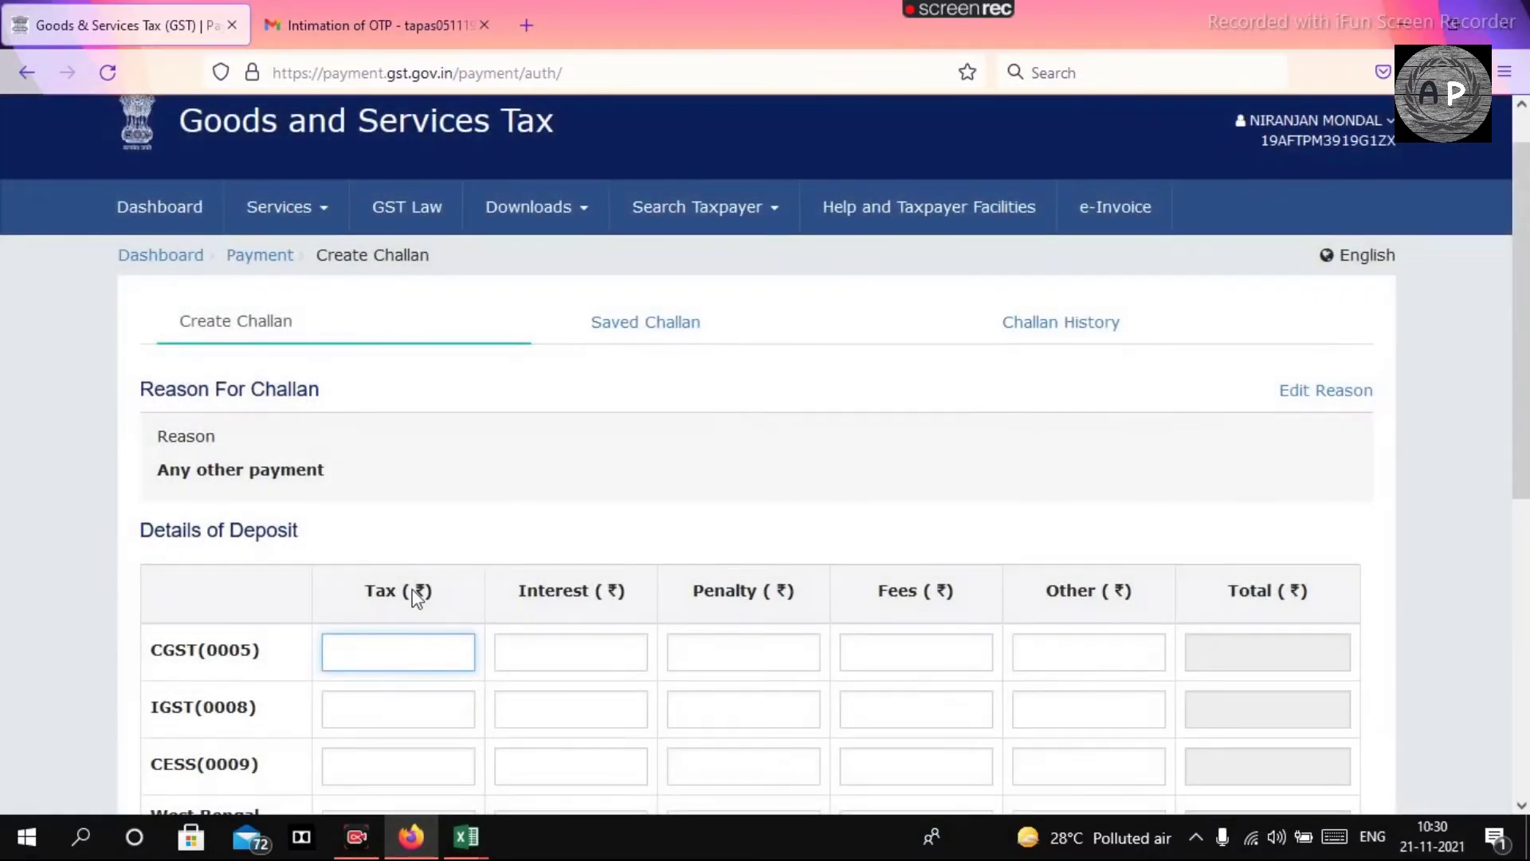
- Examine the tax, interest, penalty, fees and other columns for each tax head in the challan's deposit details
{"action": "scroll", "coordinate": [566, 427], "scroll_direction": "down", "scroll_amount": 3}
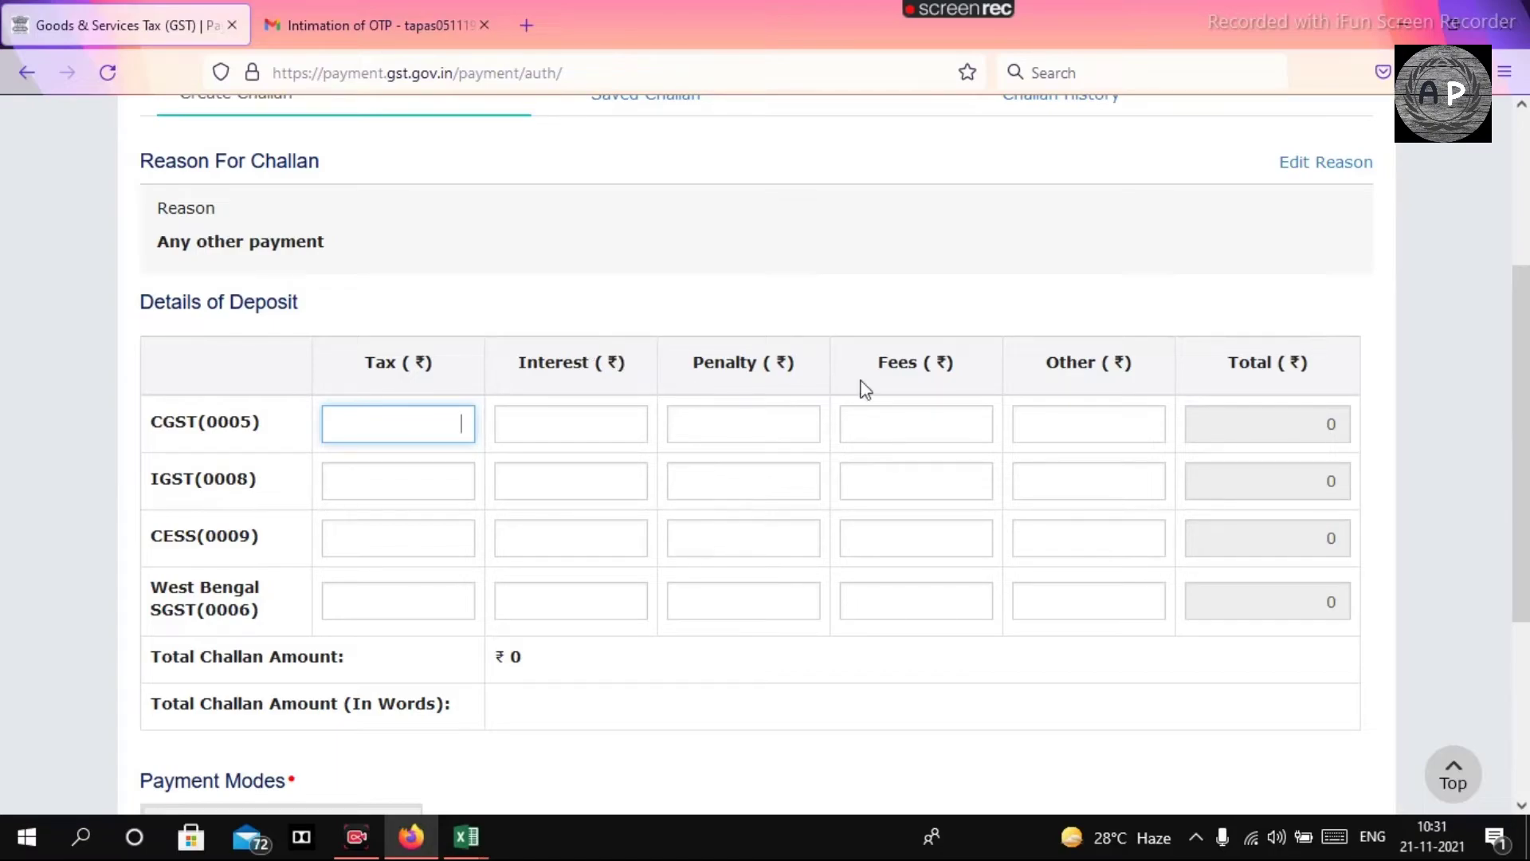
{"action": "left_click", "coordinate": [925, 410]}
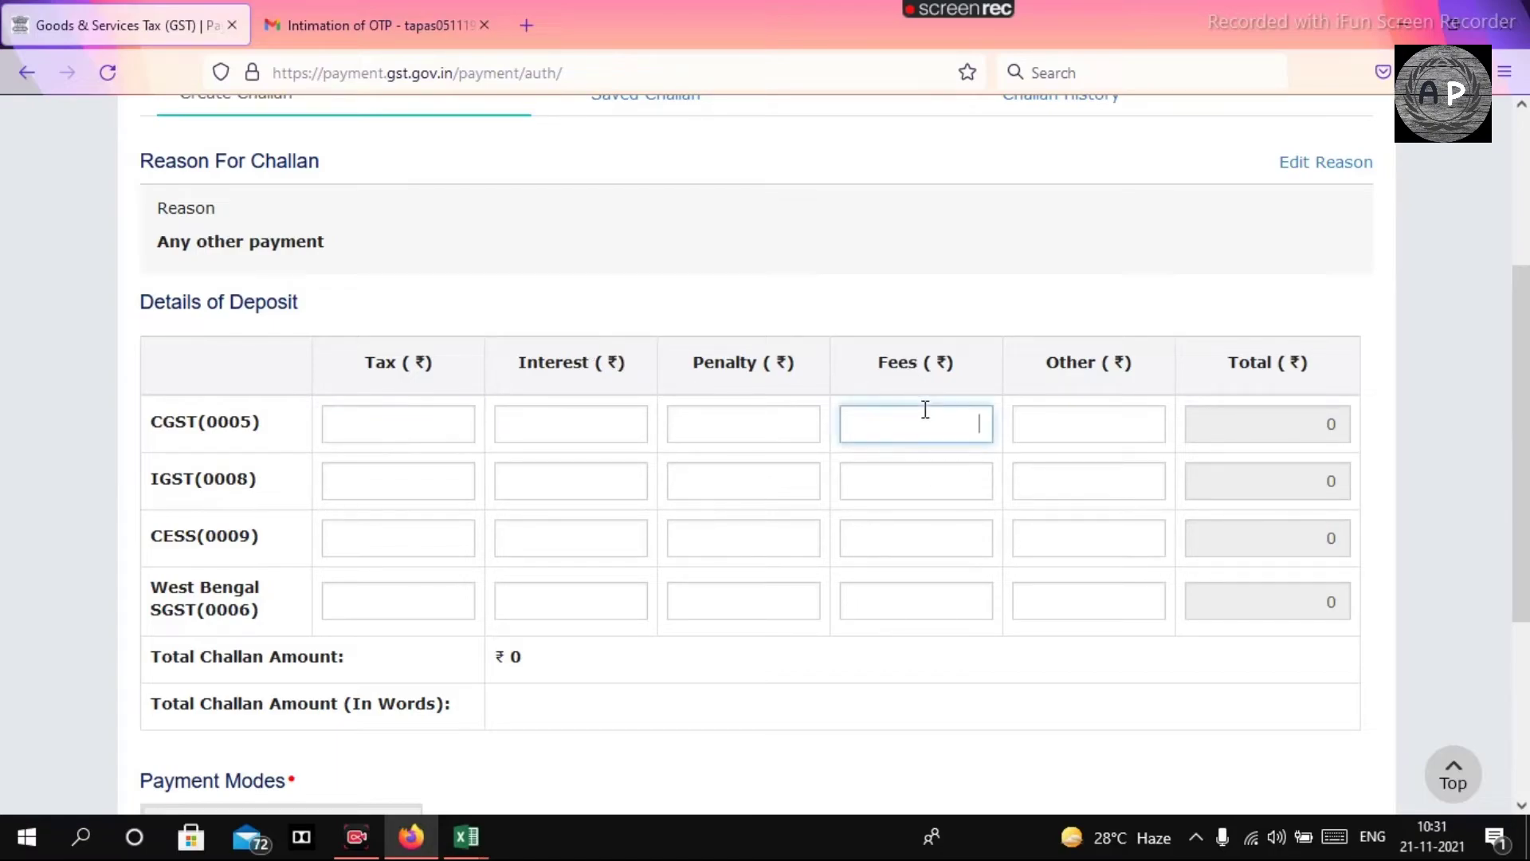
{"action": "left_click", "coordinate": [404, 422]}
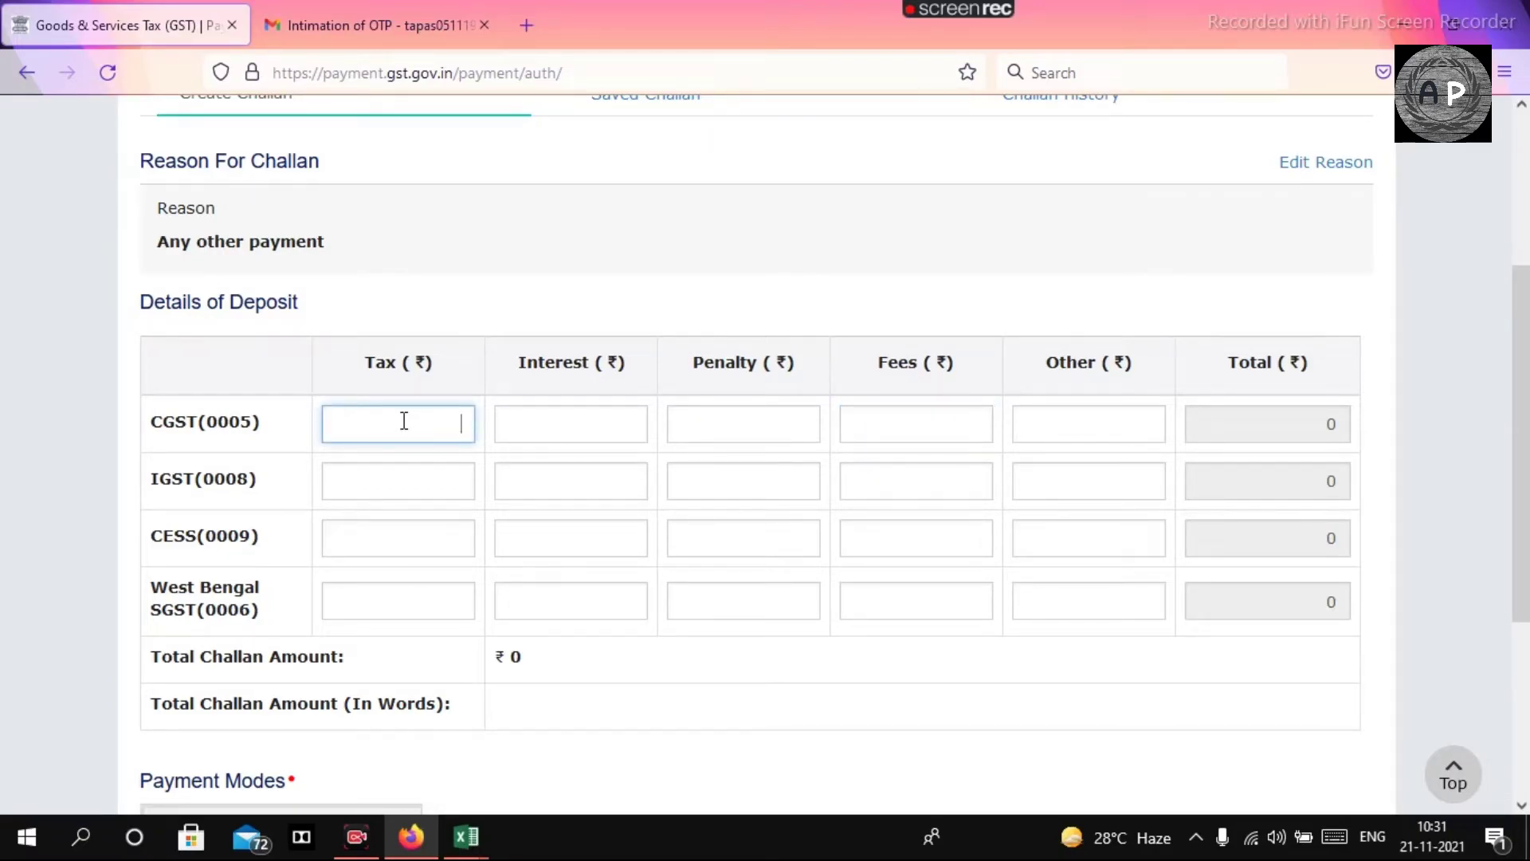
{"action": "left_click", "coordinate": [931, 418]}
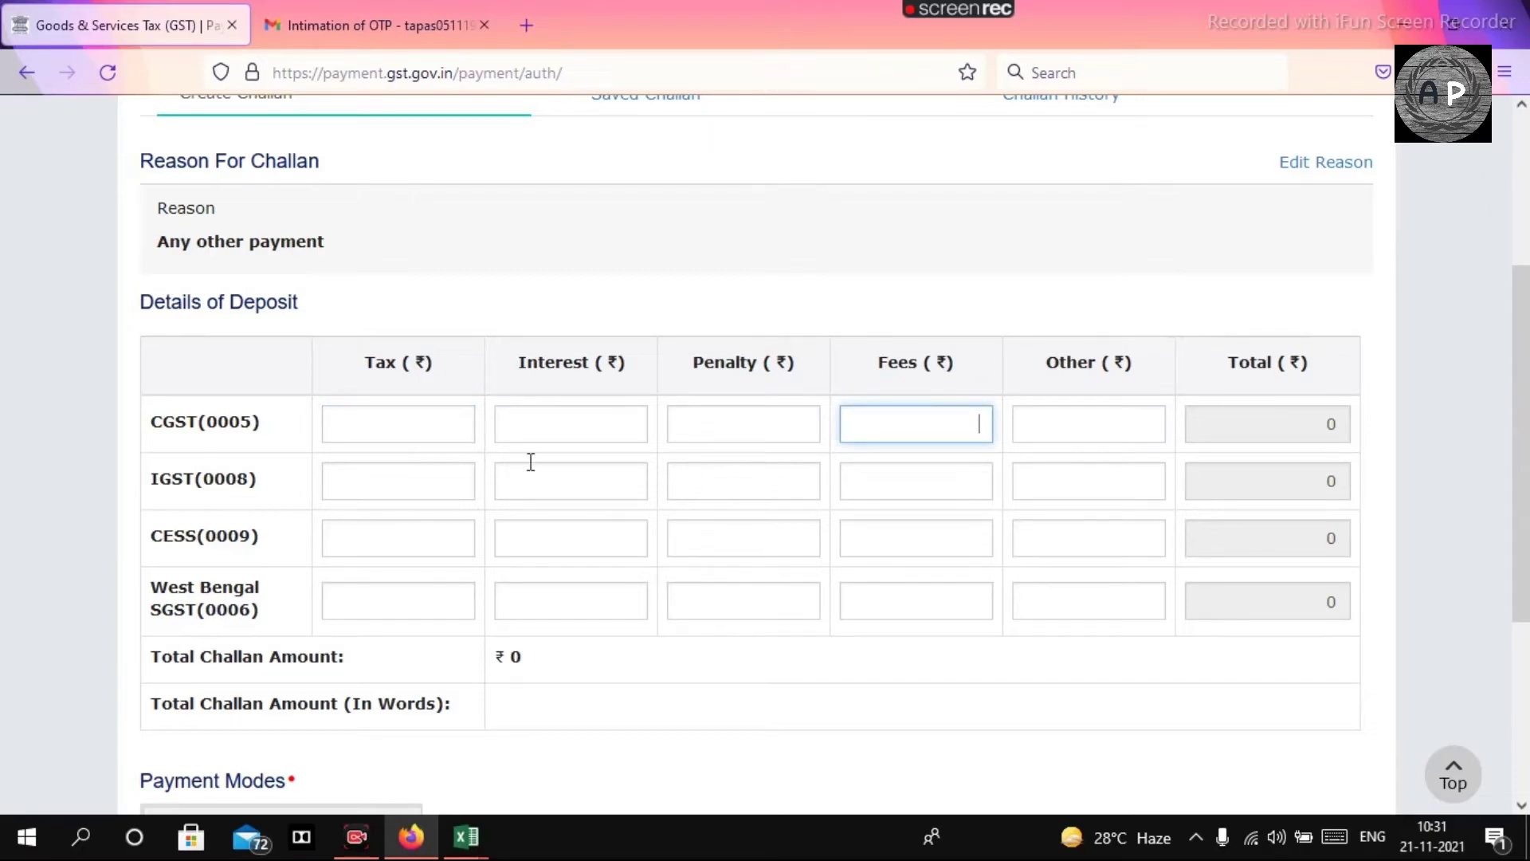
{"action": "left_click", "coordinate": [717, 422]}
{"action": "left_click", "coordinate": [1020, 423]}
{"action": "left_click", "coordinate": [630, 423]}
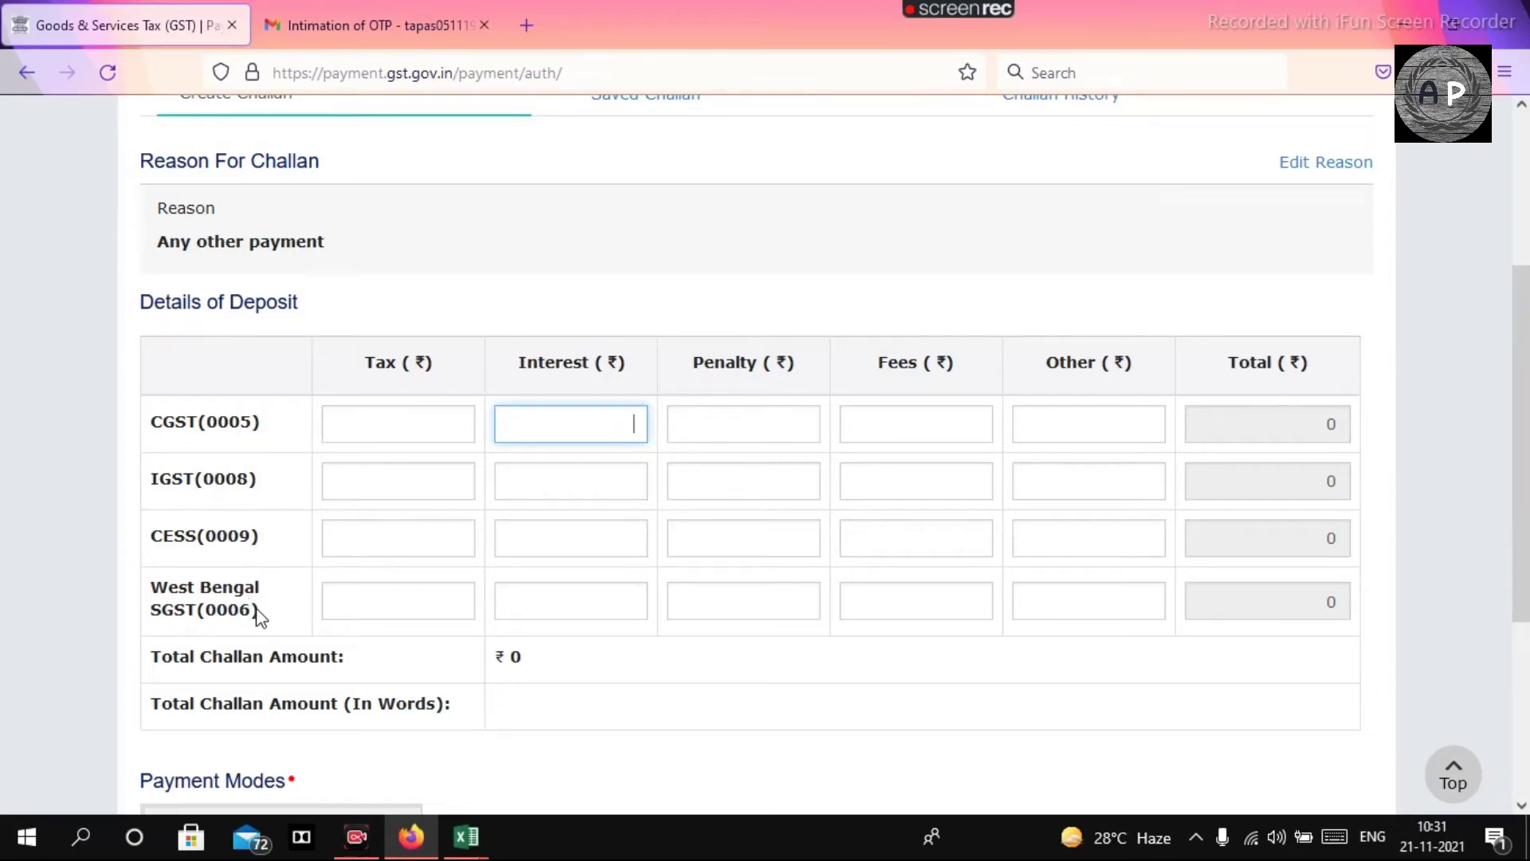
{"action": "left_click", "coordinate": [363, 472]}
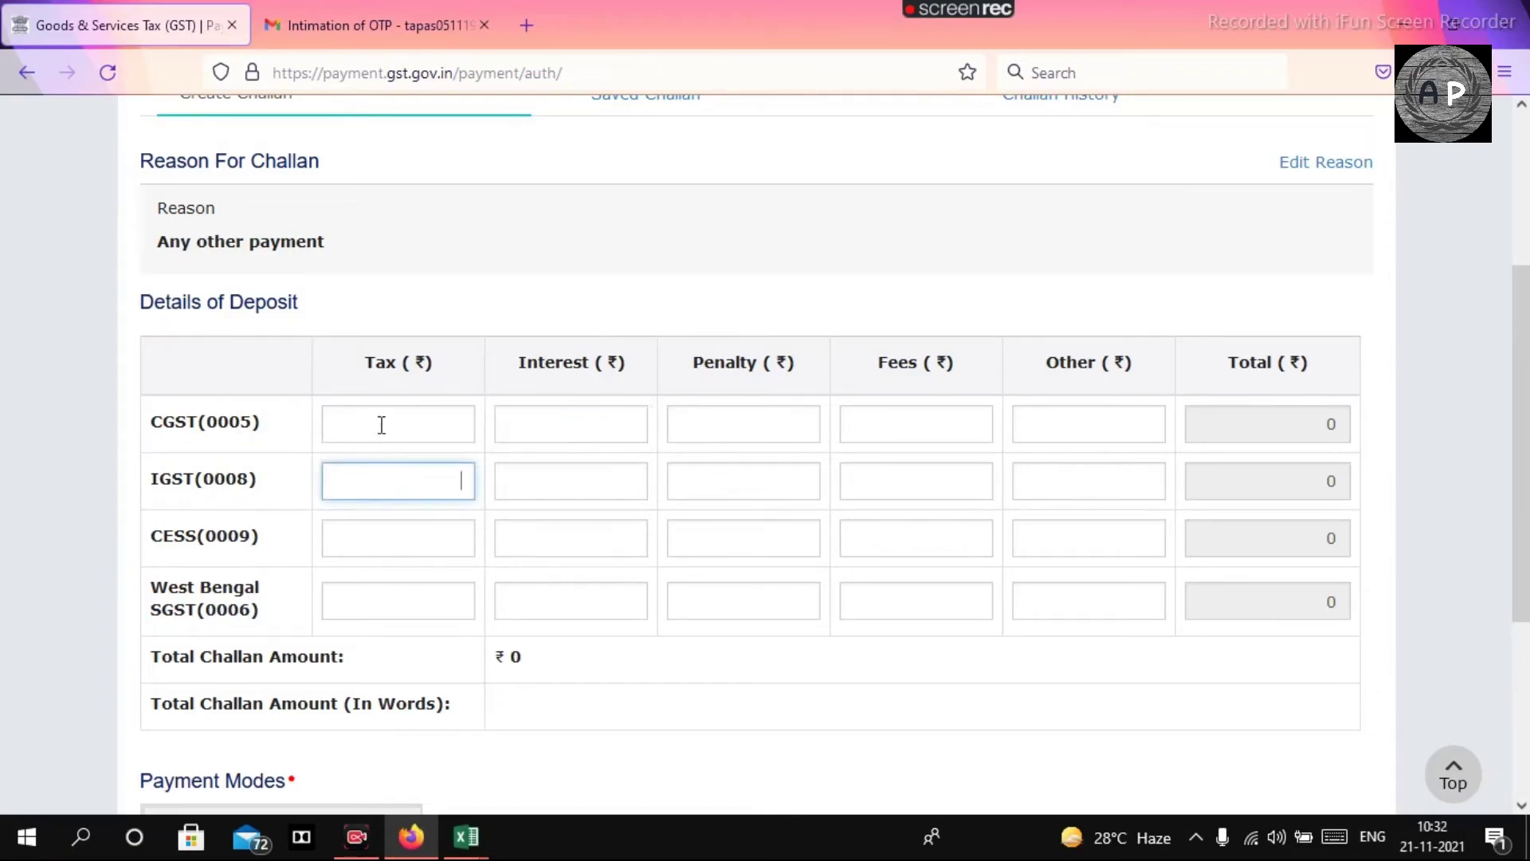
{"action": "left_click", "coordinate": [653, 579]}
- Choose NEFT/RTGS as the challan's payment mode with UCO BANK as the remitting bank
{"action": "scroll", "coordinate": [652, 572], "scroll_direction": "down", "scroll_amount": 4}
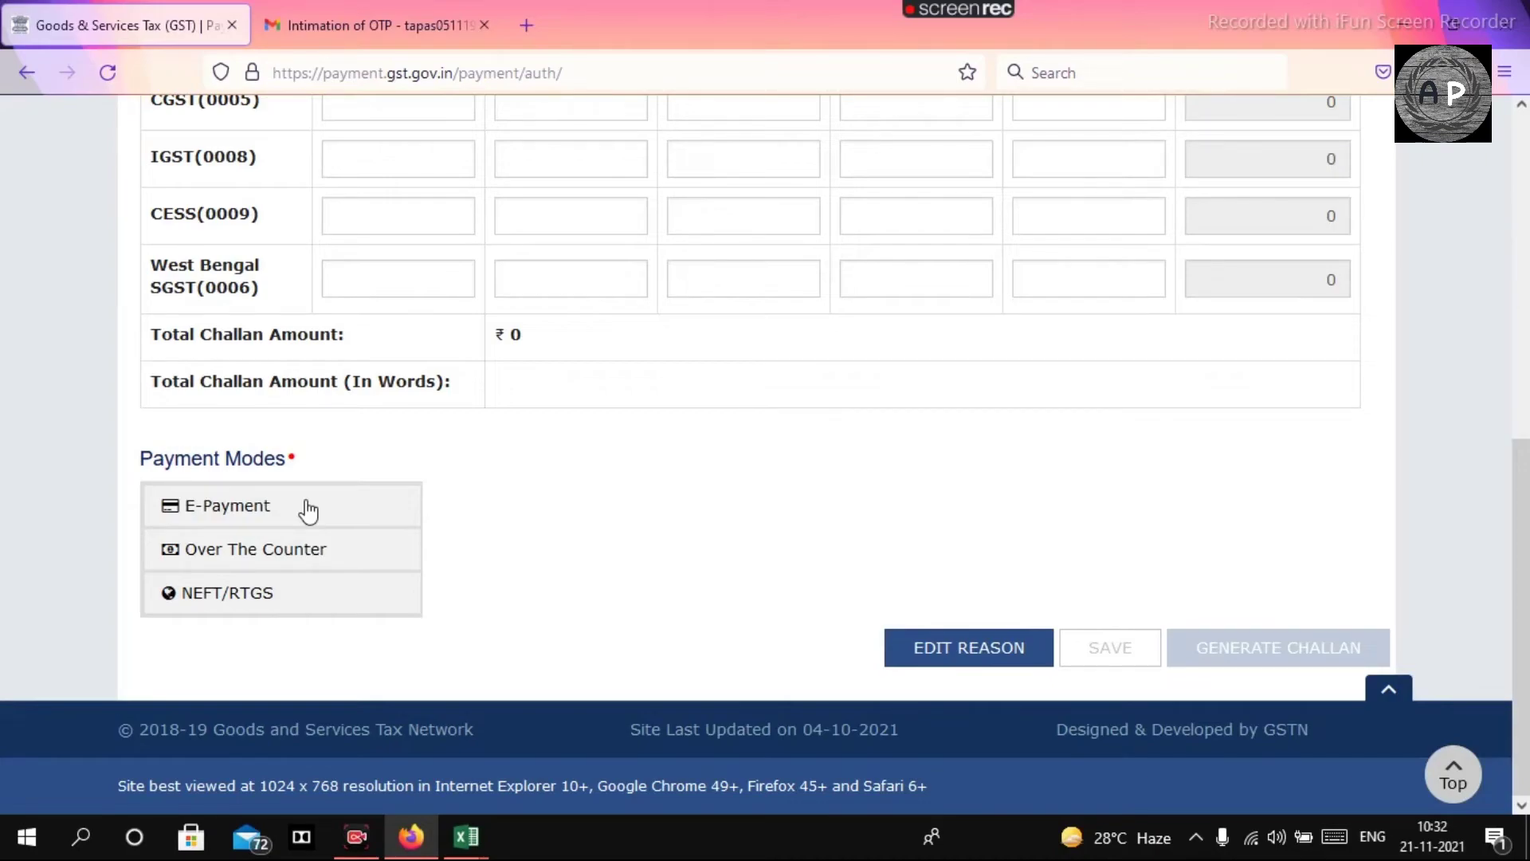
{"action": "left_click", "coordinate": [243, 613]}
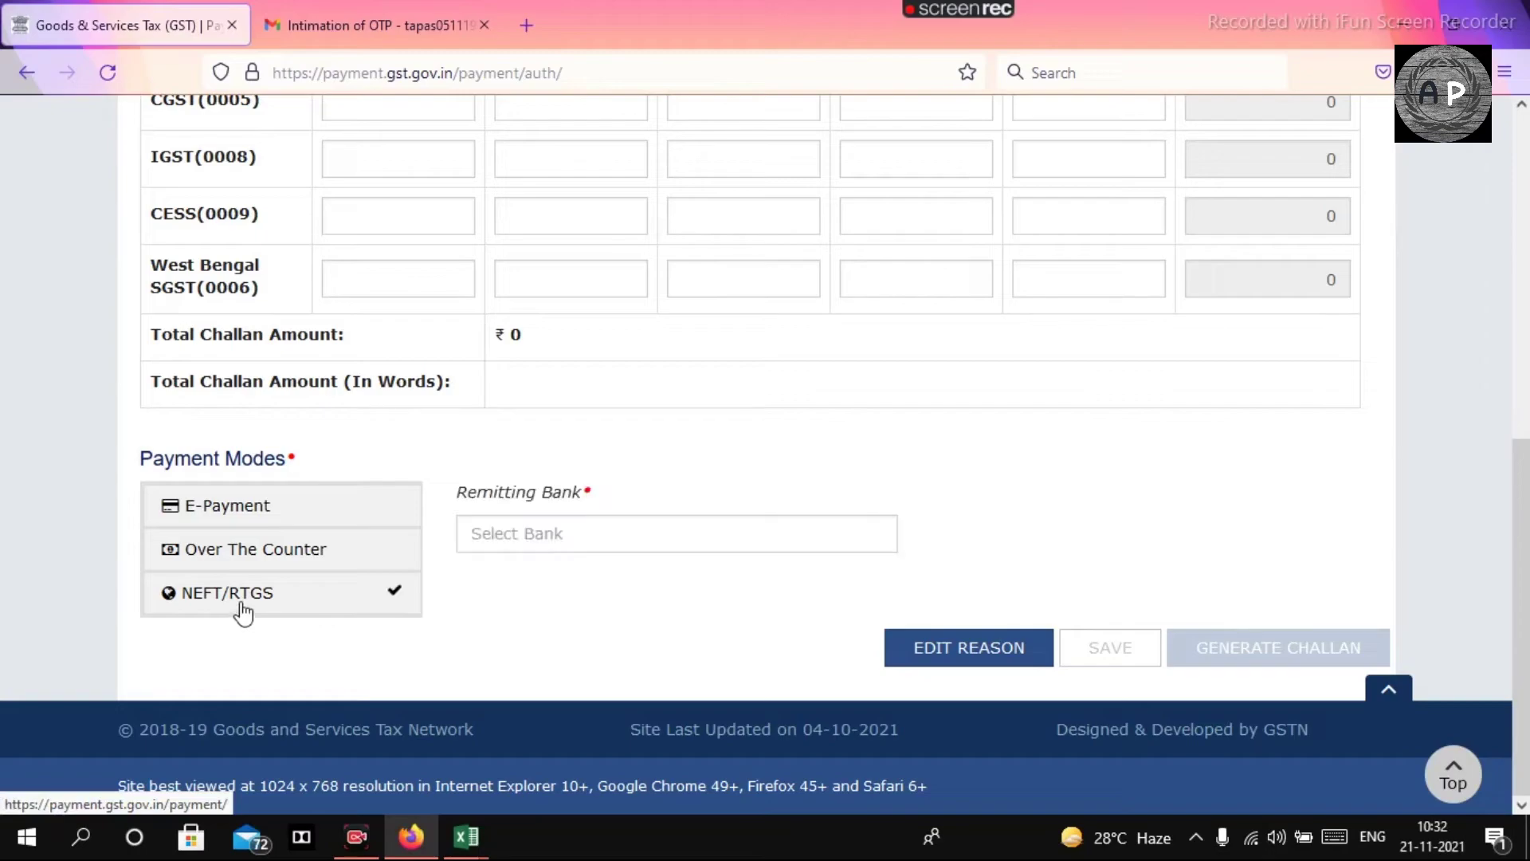
{"action": "left_click", "coordinate": [539, 539]}
{"action": "type", "text": "uco a"}
{"action": "key", "text": "BackSpace"}
{"action": "type", "text": "bank"}
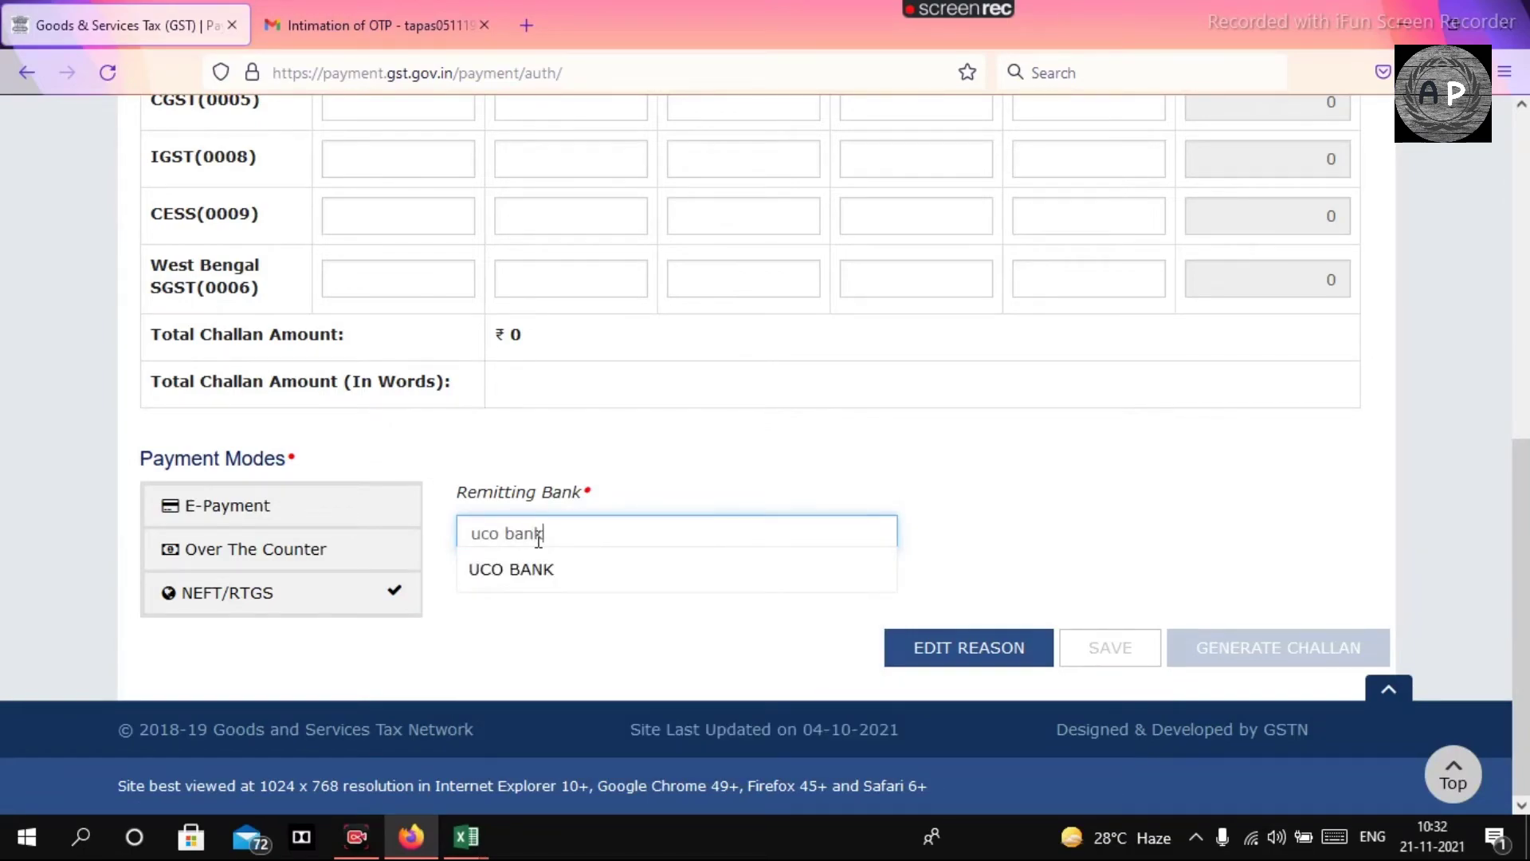
{"action": "left_click", "coordinate": [517, 567]}
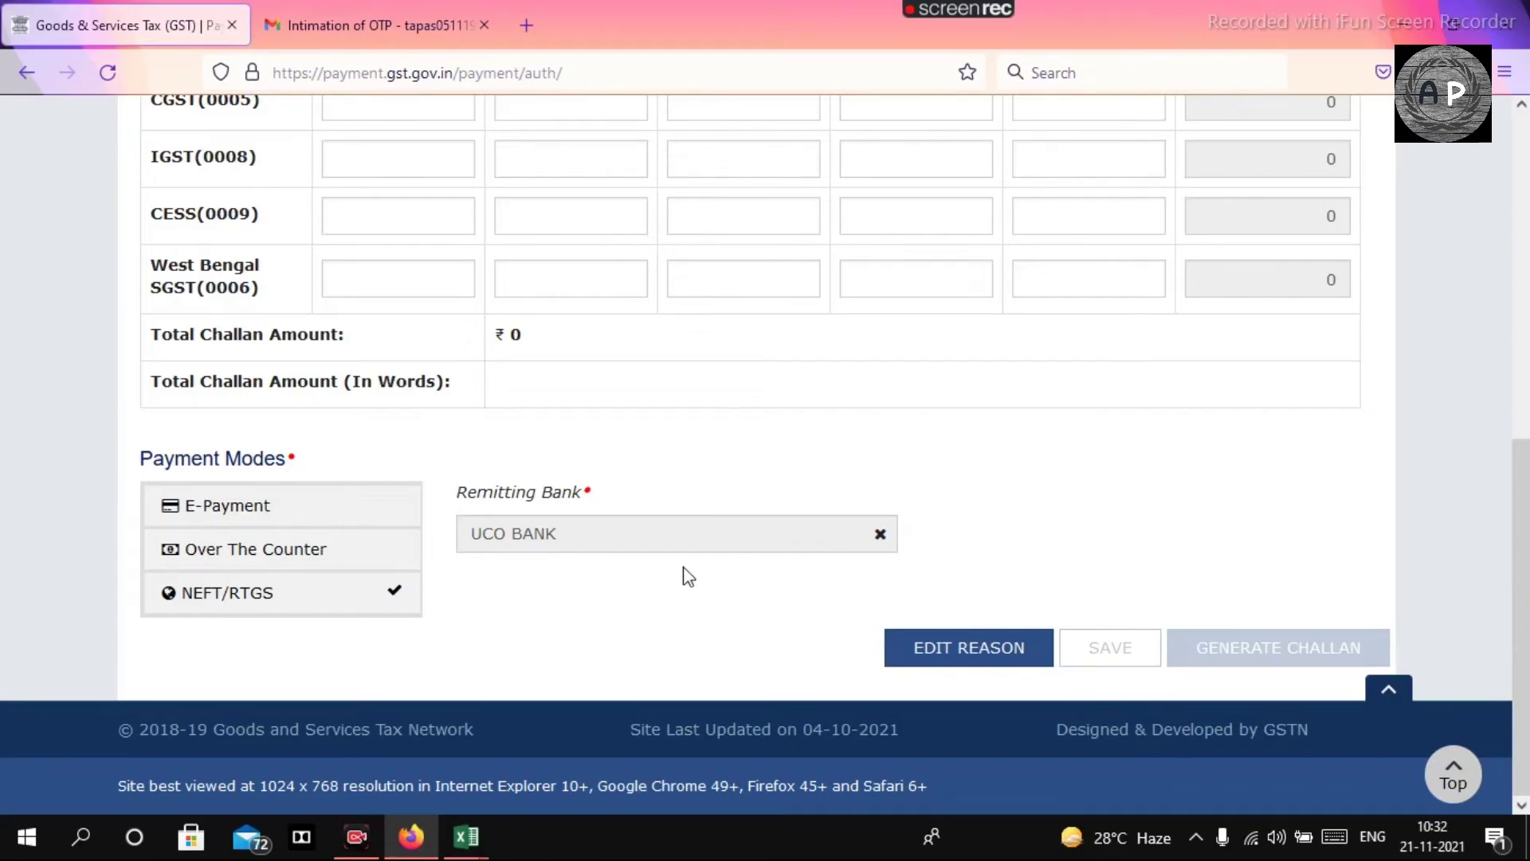
- Enter a tax deposit of 10 for CGST(0005) and 10 for West Bengal SGST(0006)
{"action": "scroll", "coordinate": [683, 573], "scroll_direction": "up", "scroll_amount": 3}
{"action": "left_click", "coordinate": [365, 328]}
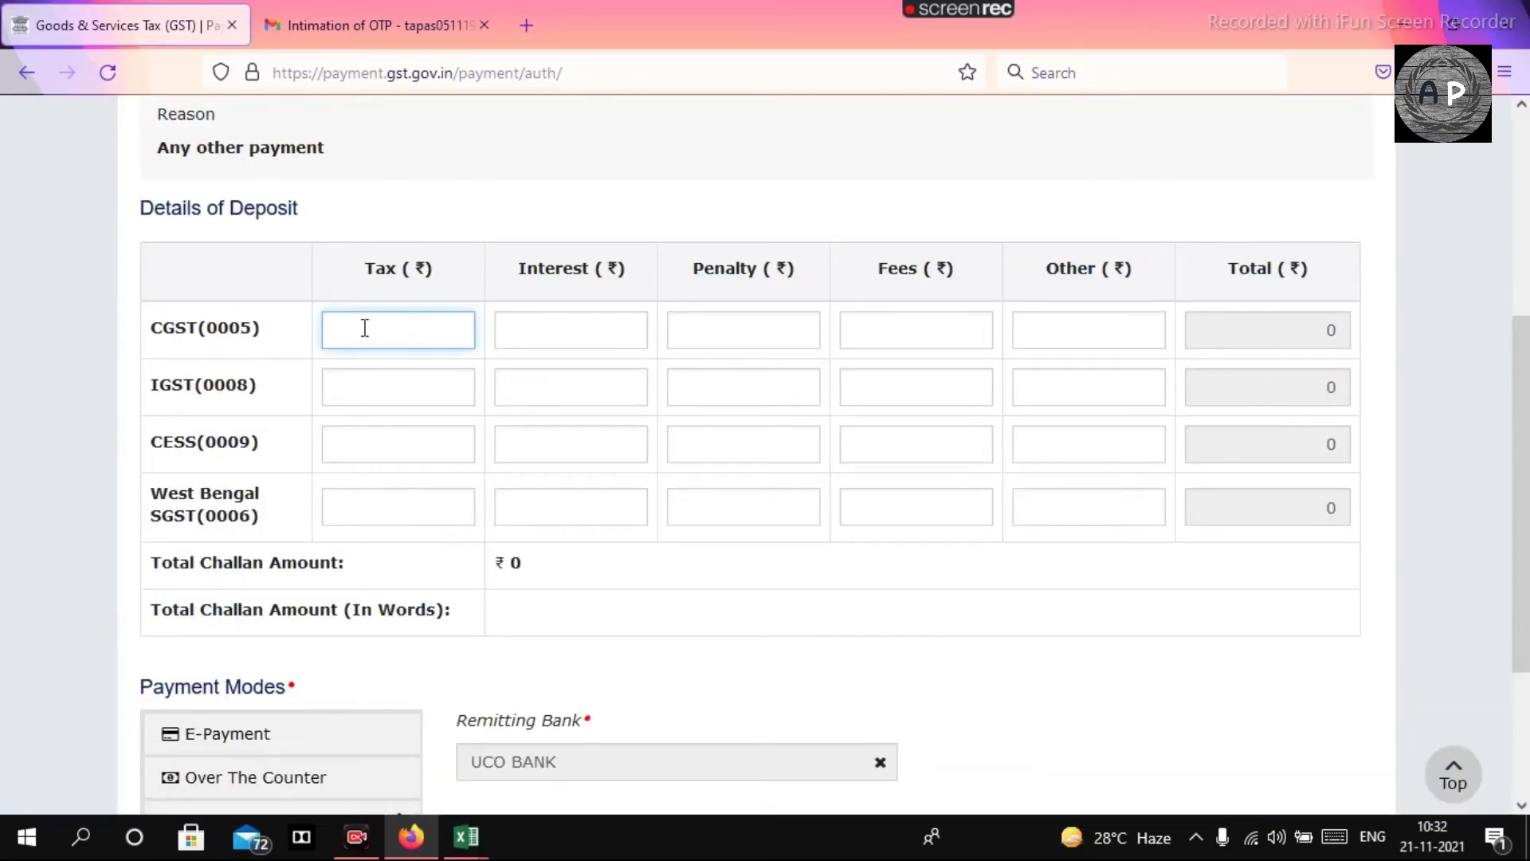
{"action": "left_click", "coordinate": [365, 388]}
{"action": "left_click", "coordinate": [369, 332]}
{"action": "type", "text": "10"}
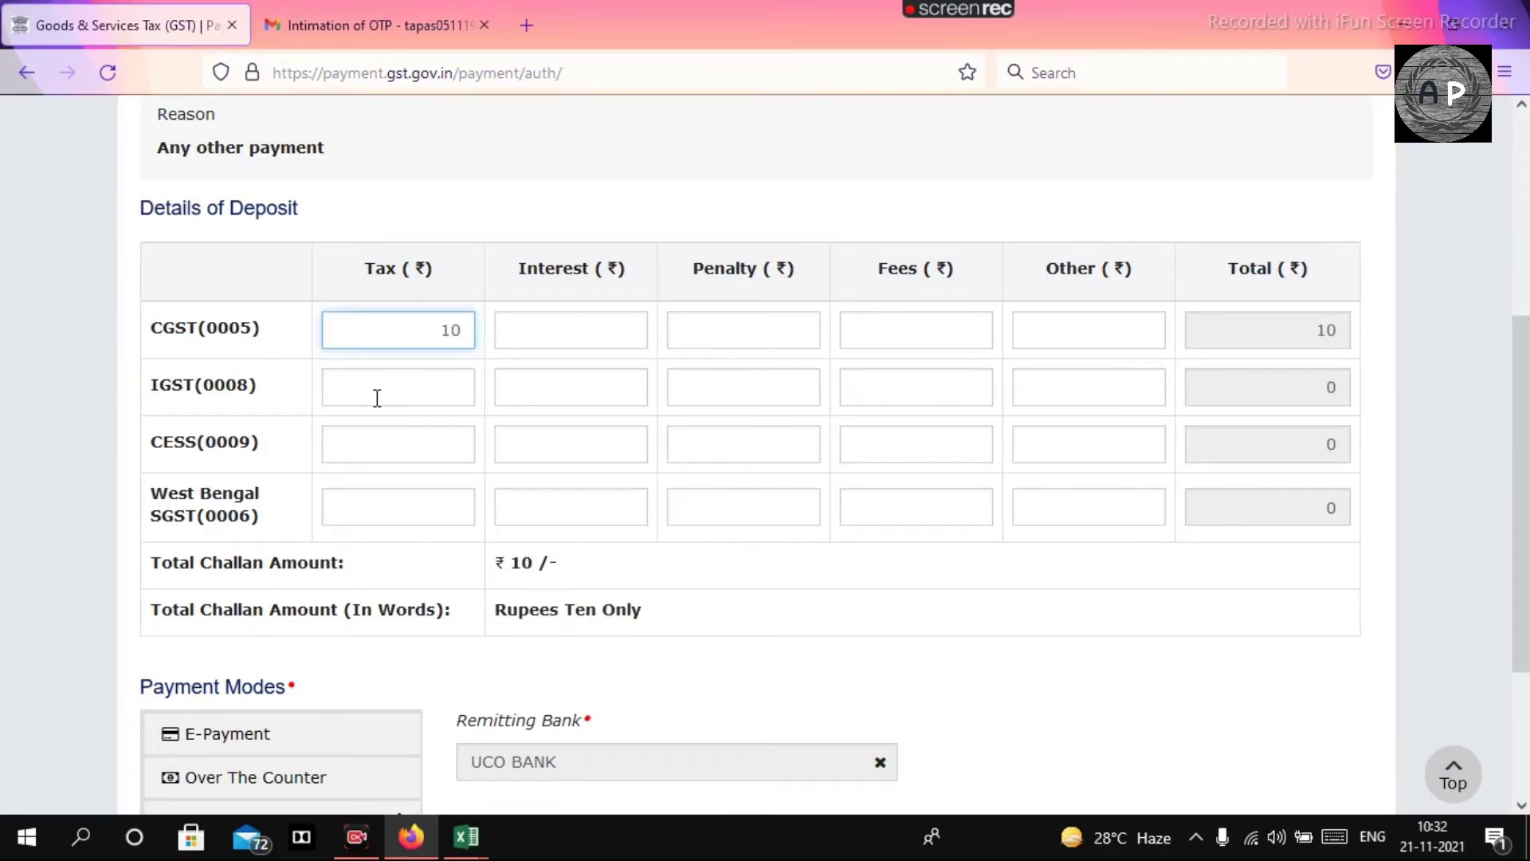
{"action": "left_click", "coordinate": [391, 506]}
{"action": "type", "text": "10"}
- Generate the challan and download it as the file GST-CHALLAN.pdf
{"action": "scroll", "coordinate": [854, 557], "scroll_direction": "down", "scroll_amount": 3}
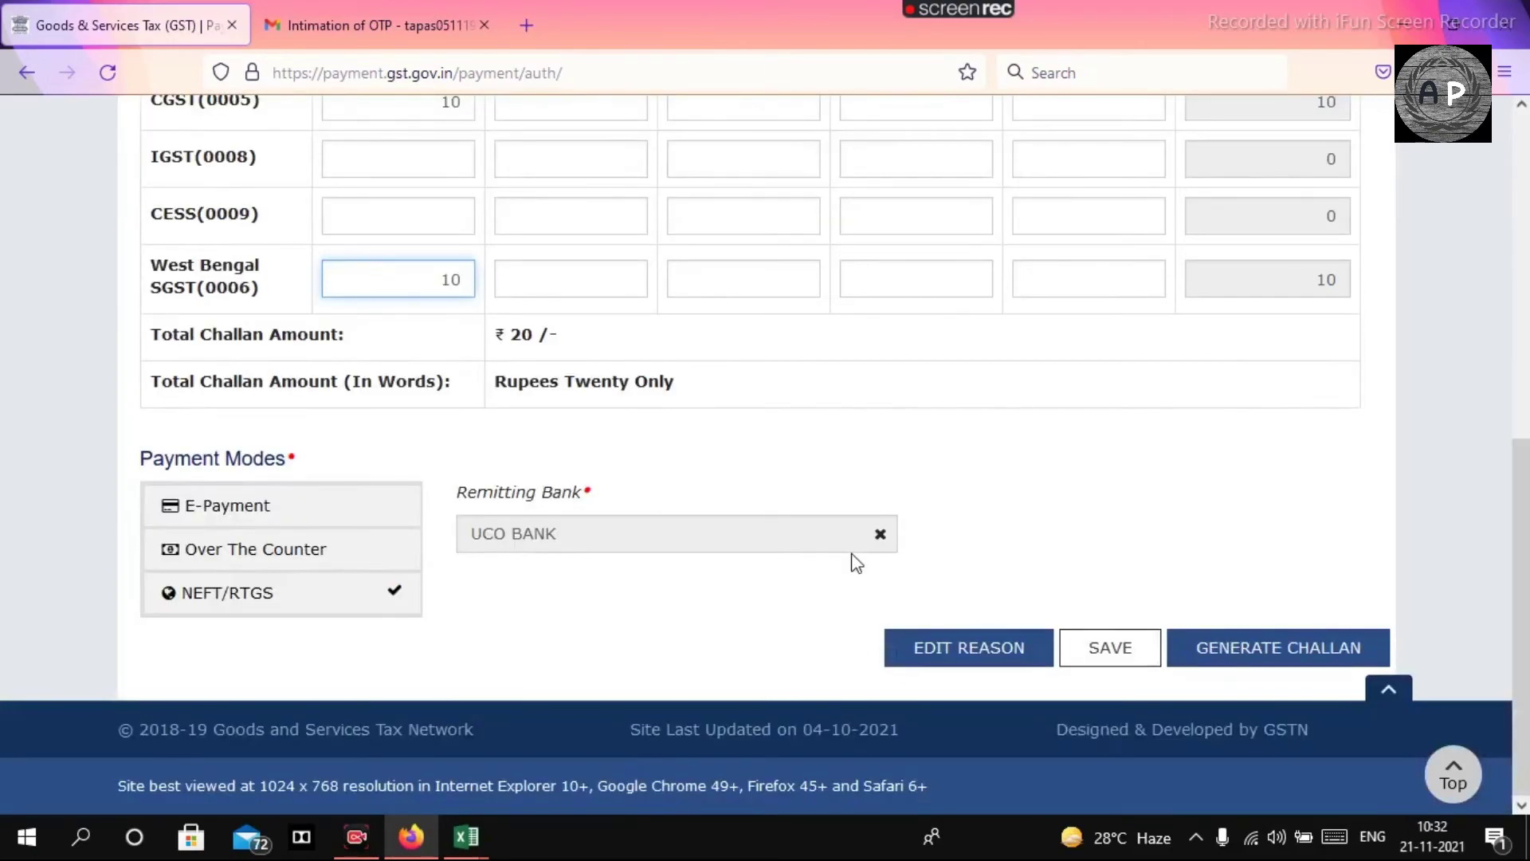
{"action": "left_click", "coordinate": [1239, 652]}
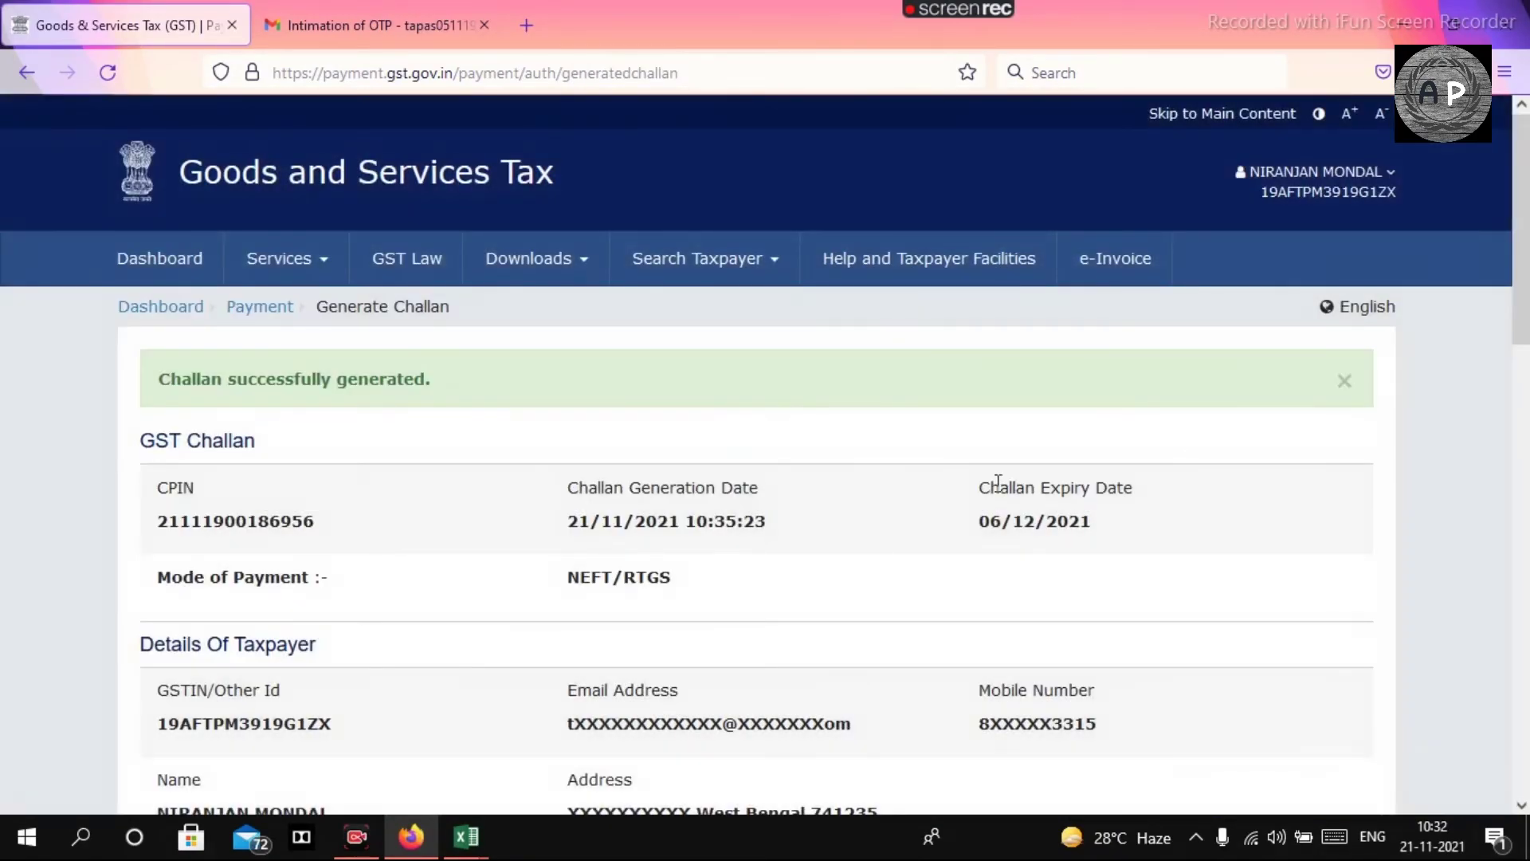
{"action": "scroll", "coordinate": [990, 483], "scroll_direction": "down", "scroll_amount": 15}
{"action": "scroll", "coordinate": [991, 485], "scroll_direction": "down", "scroll_amount": 3}
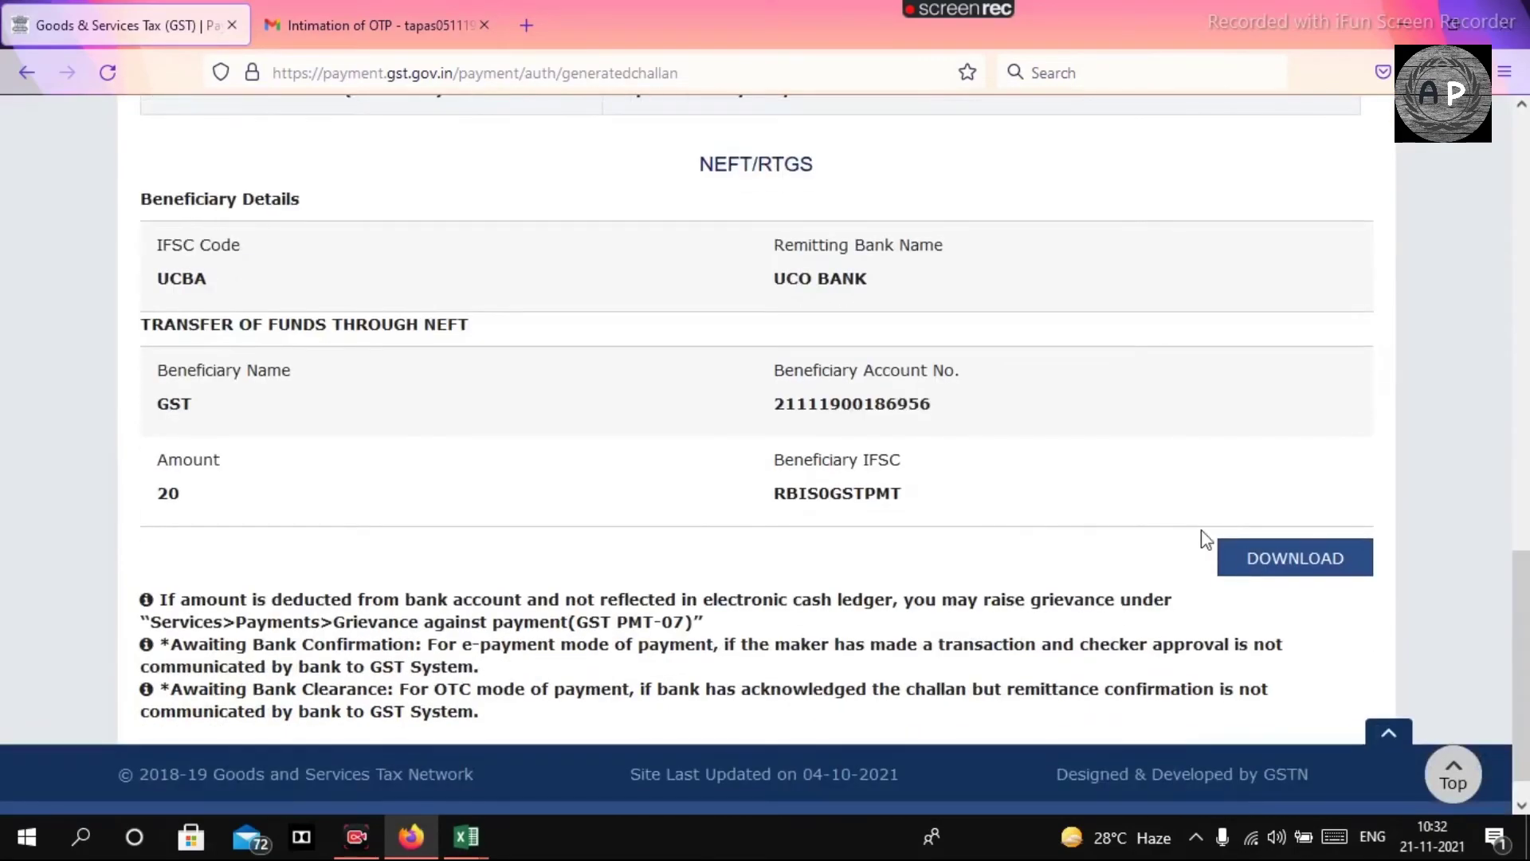
{"action": "left_click", "coordinate": [1257, 560]}
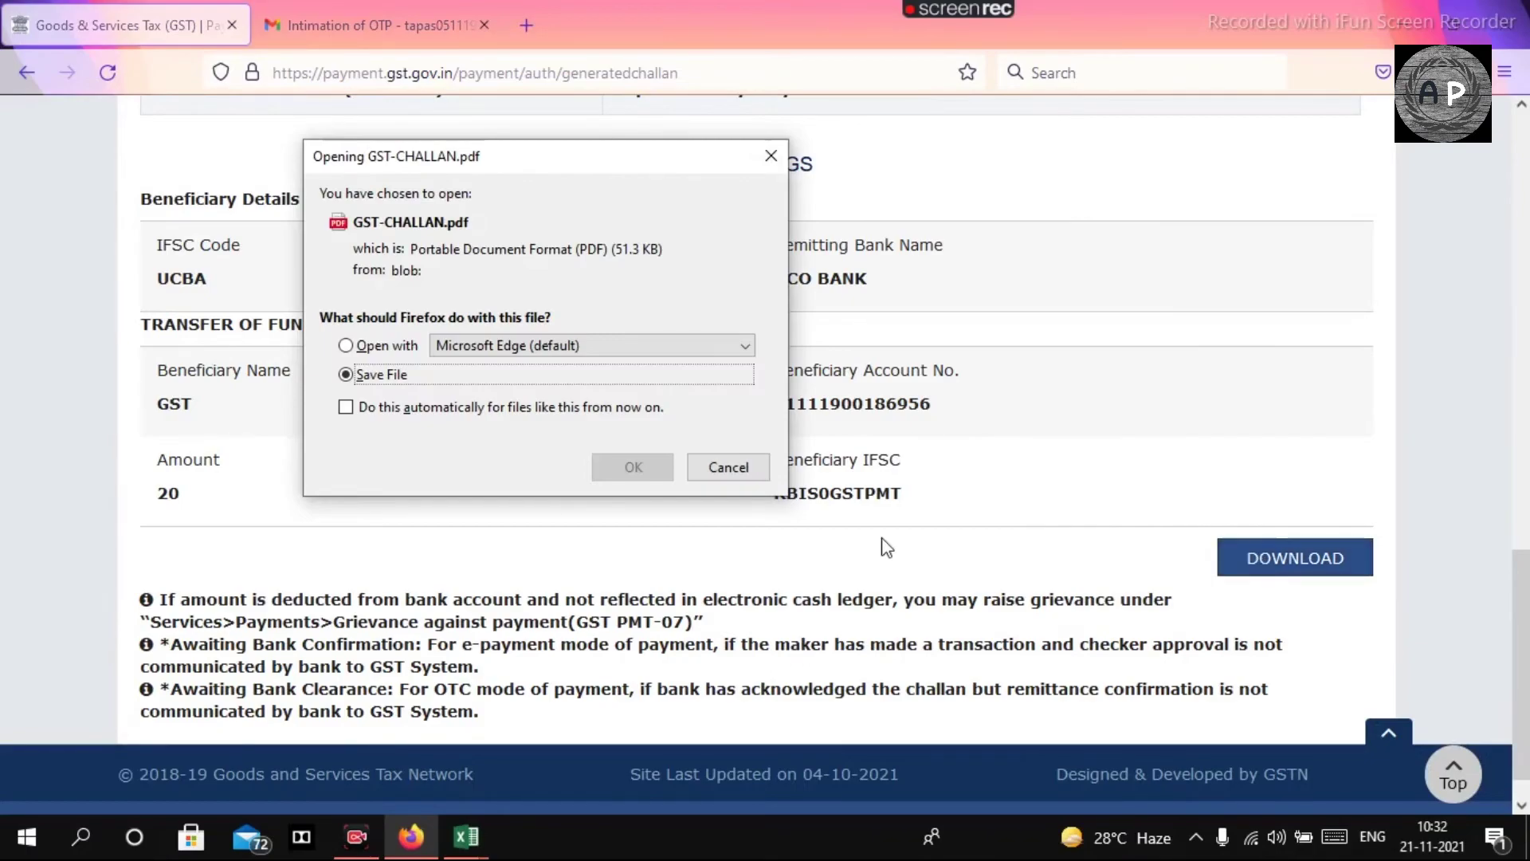
{"action": "left_click", "coordinate": [632, 467]}
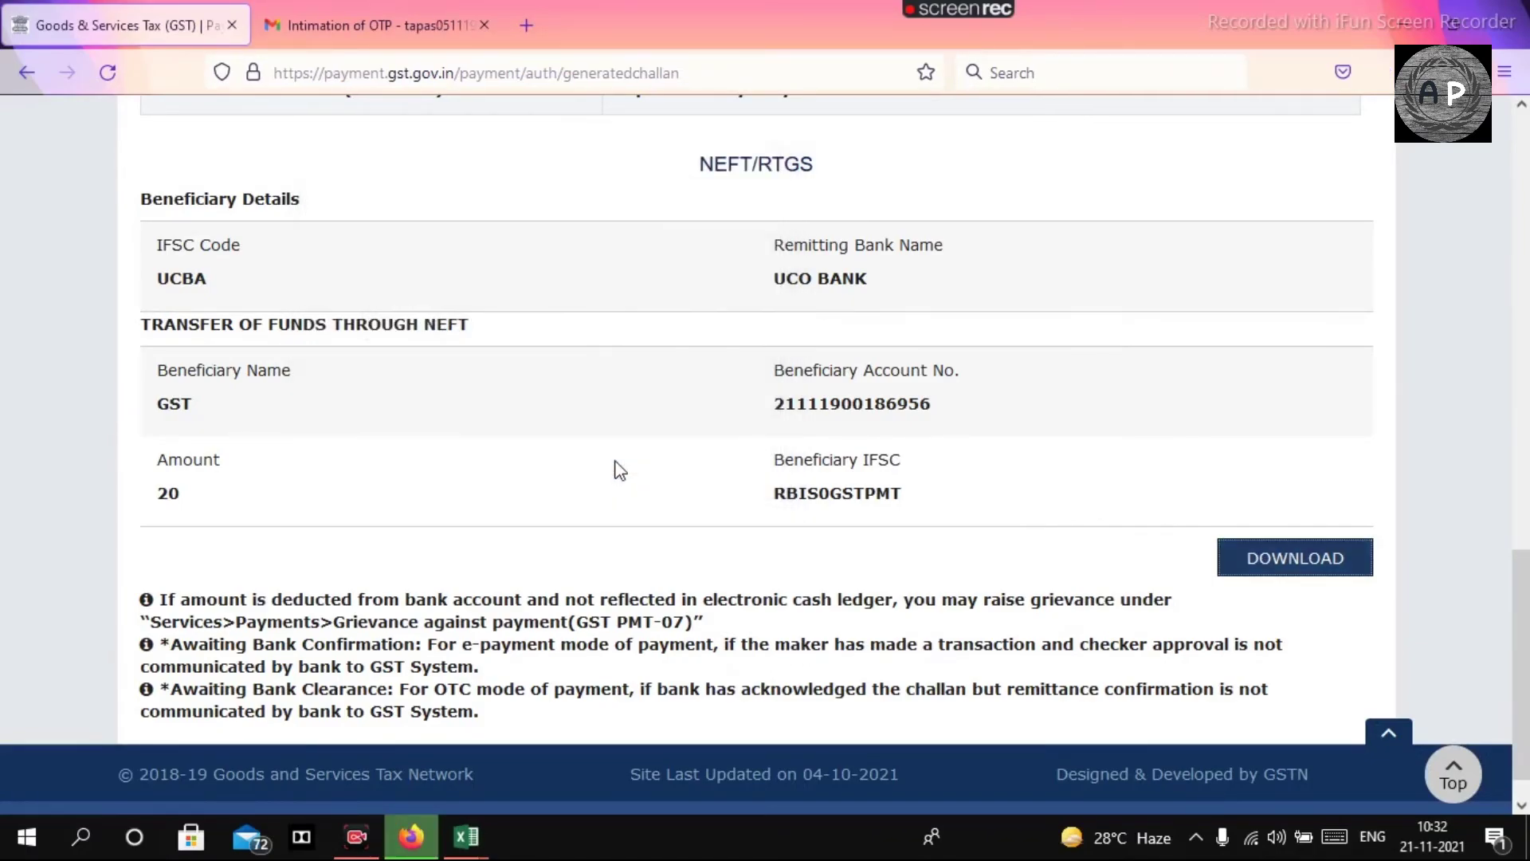
- Examine the deposit details, mode of payment, NEFT/RTGS beneficiary details and depositor sections in the downloaded GST-CHALLAN.pdf
{"action": "scroll", "coordinate": [797, 391], "scroll_direction": "down", "scroll_amount": 5}
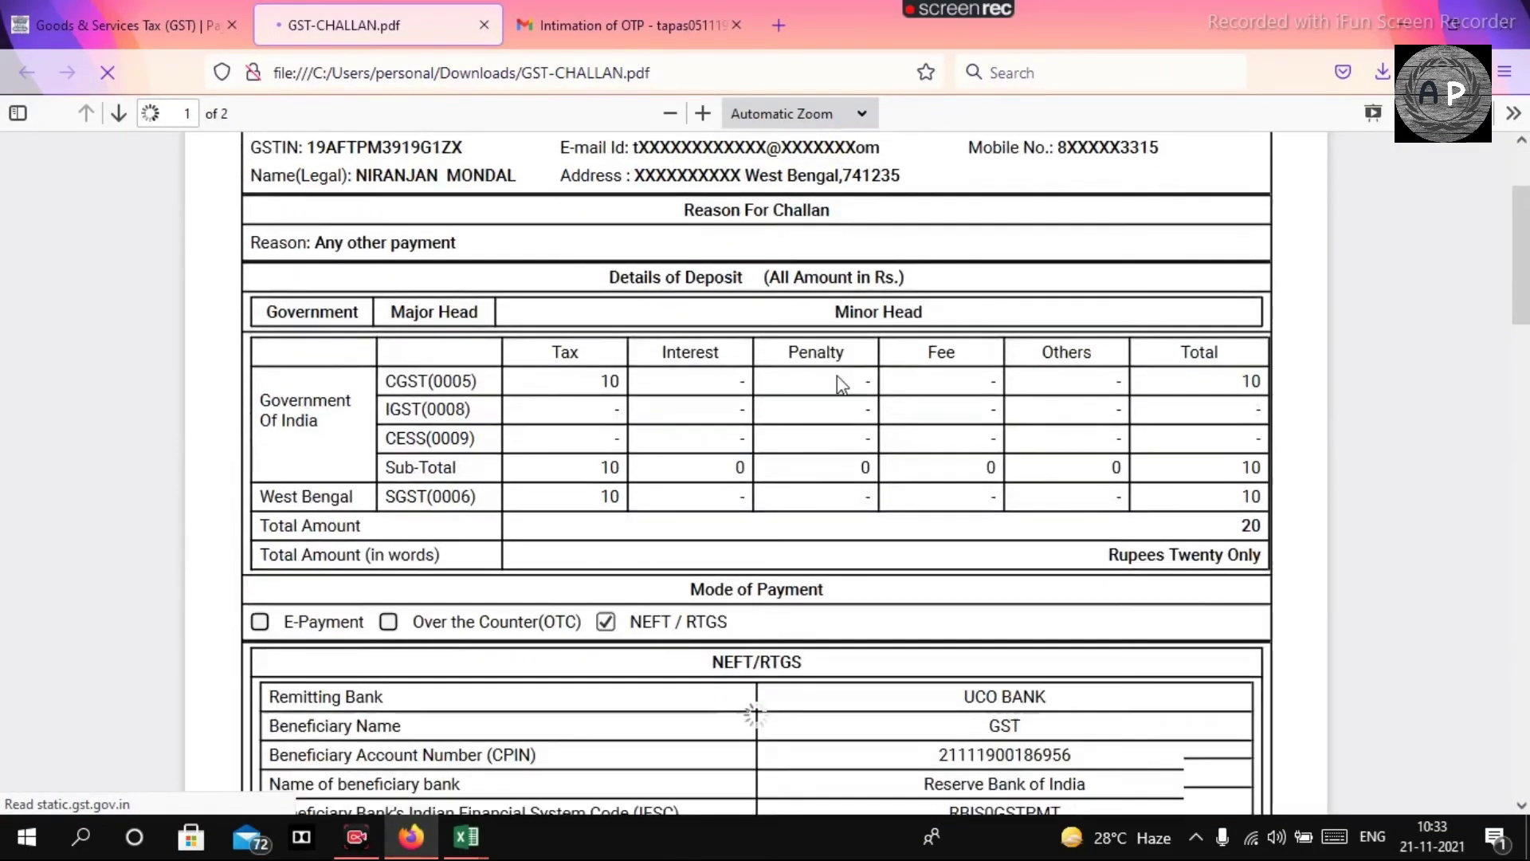
{"action": "scroll", "coordinate": [857, 390], "scroll_direction": "down", "scroll_amount": 6}
{"action": "scroll", "coordinate": [861, 400], "scroll_direction": "up", "scroll_amount": 9}
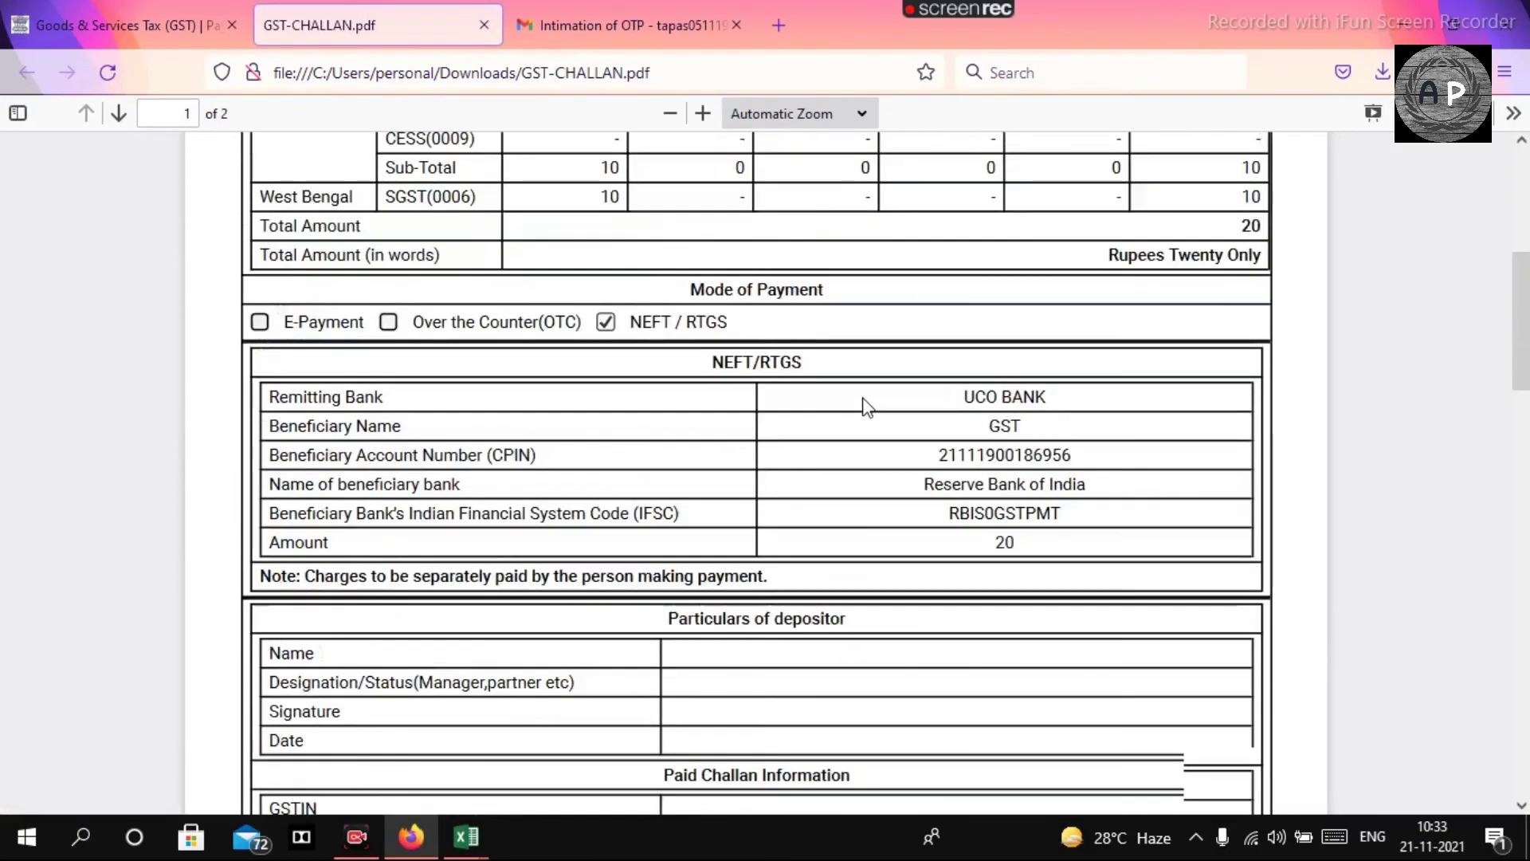
{"action": "scroll", "coordinate": [861, 423], "scroll_direction": "down", "scroll_amount": 4}
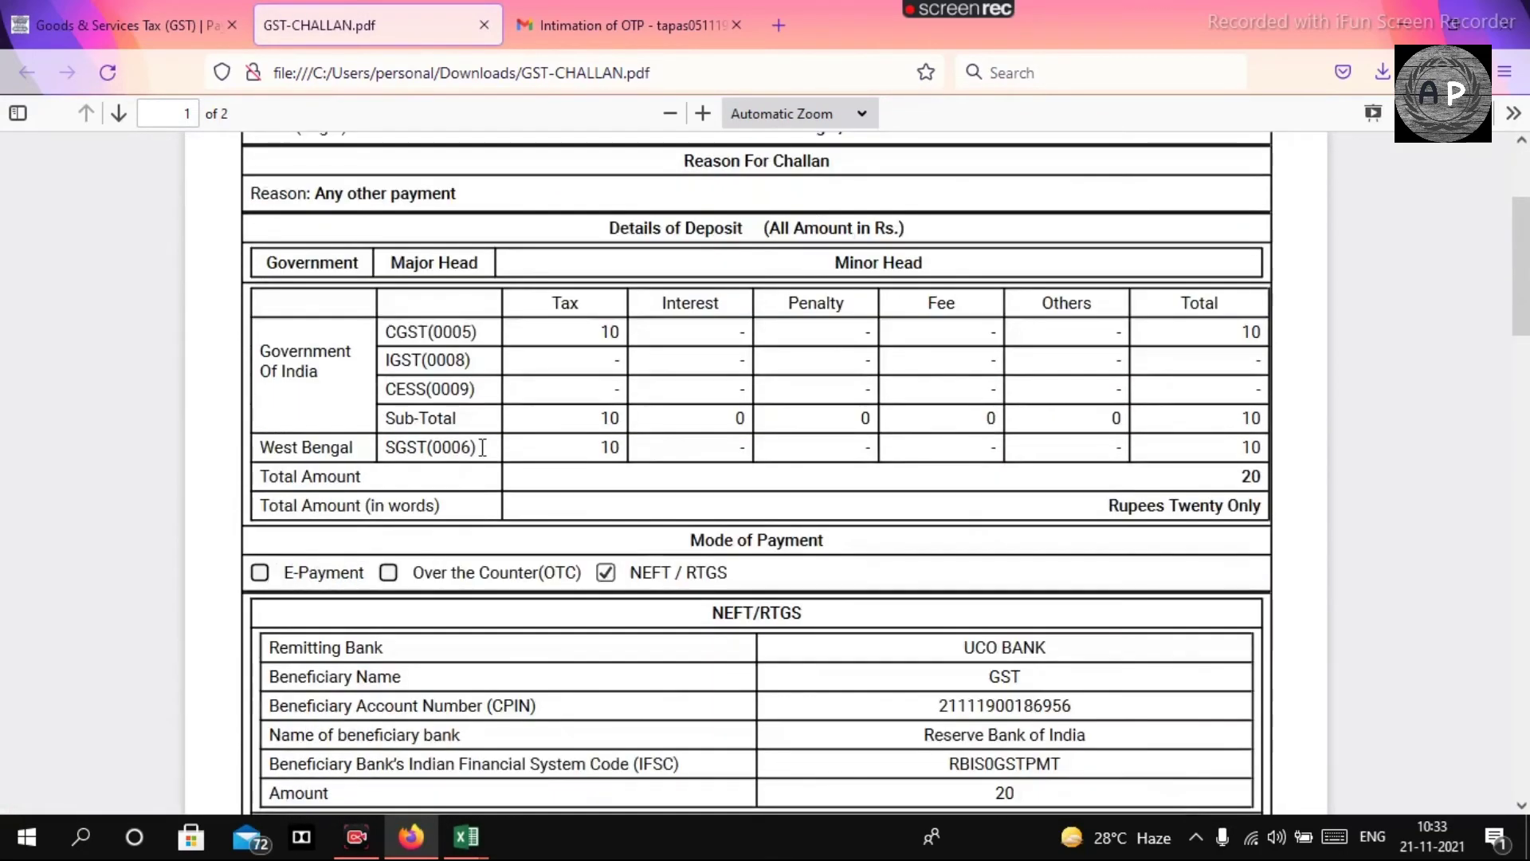
{"action": "scroll", "coordinate": [877, 383], "scroll_direction": "down", "scroll_amount": 2}
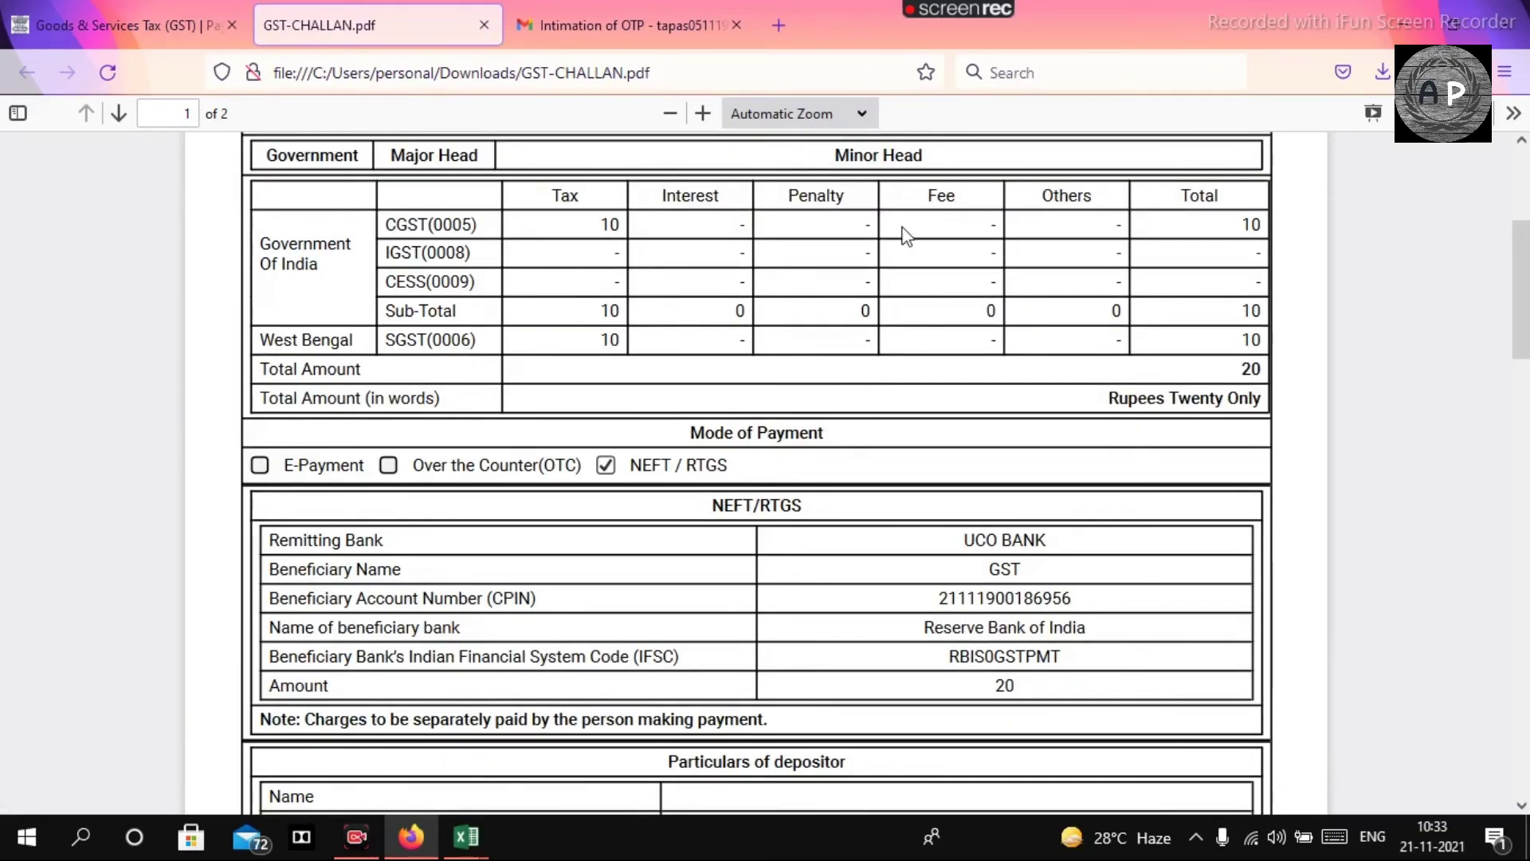
{"action": "scroll", "coordinate": [874, 506], "scroll_direction": "down", "scroll_amount": 8}
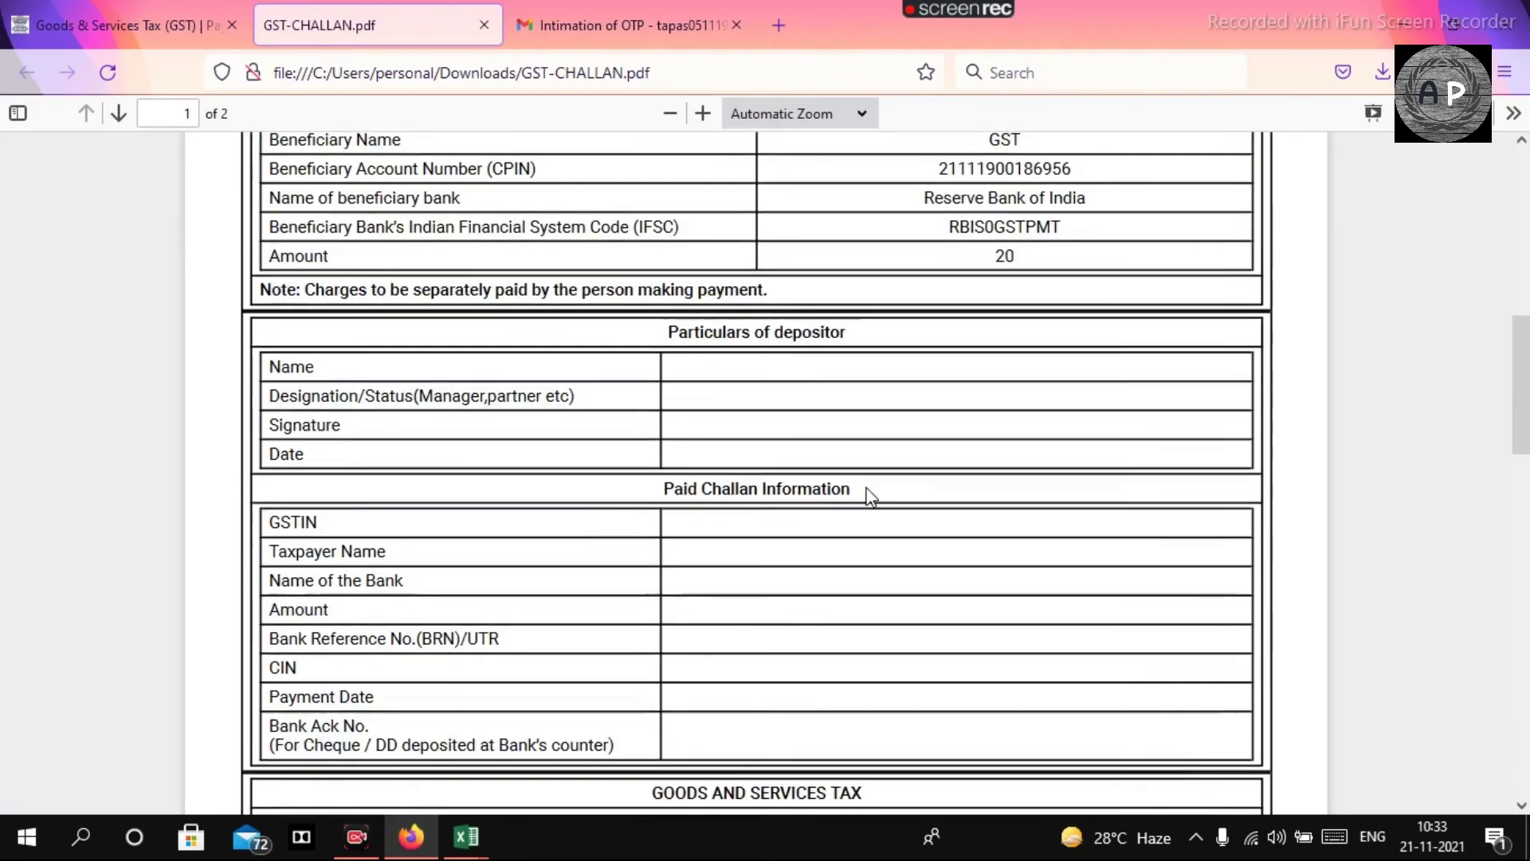
{"action": "scroll", "coordinate": [874, 498], "scroll_direction": "up", "scroll_amount": 12}
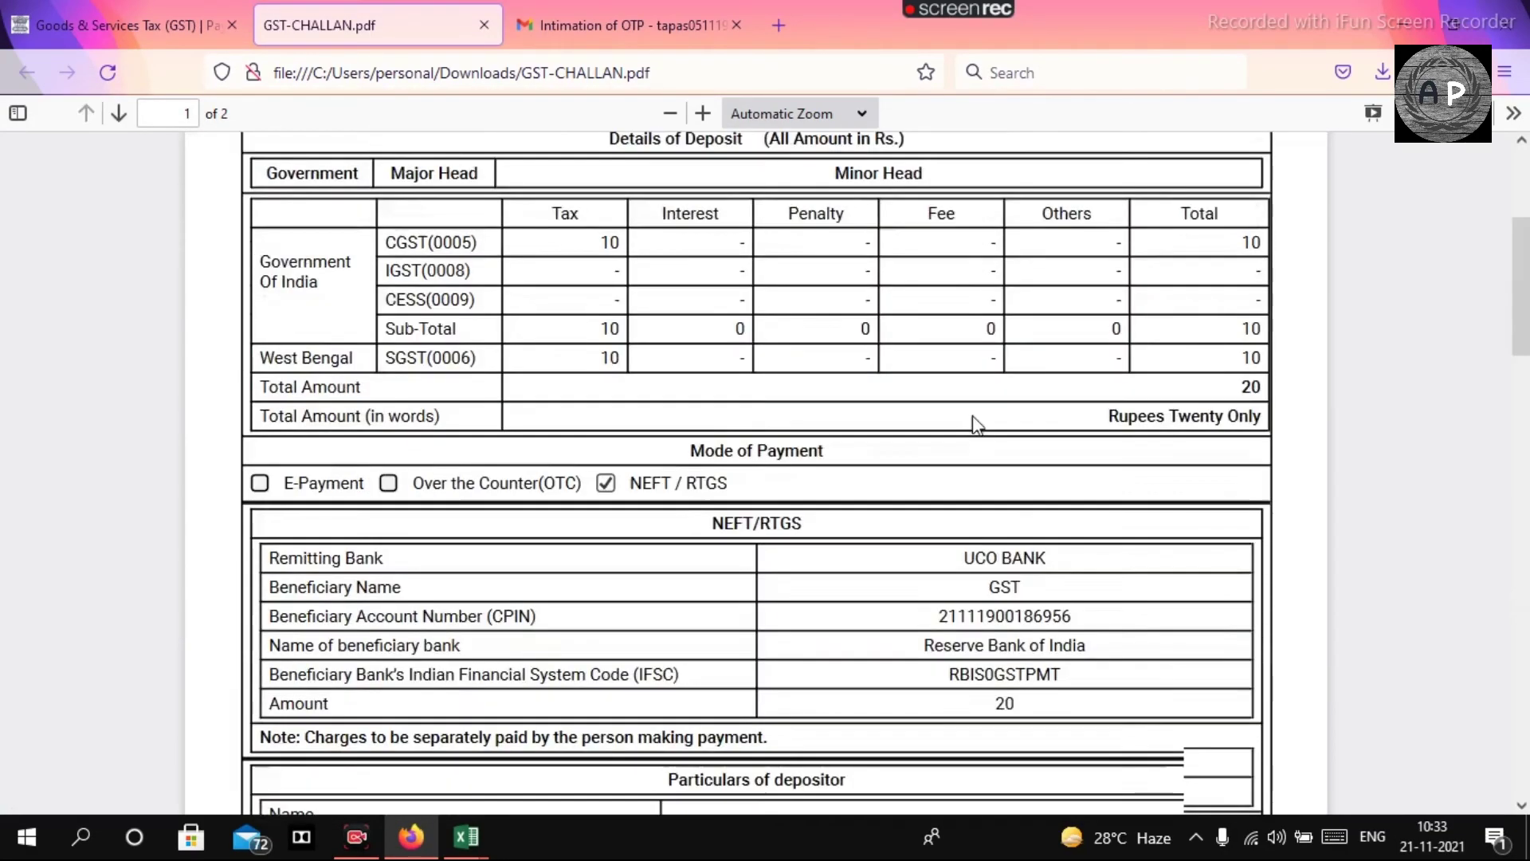
{"action": "left_click", "coordinate": [670, 113]}
{"action": "scroll", "coordinate": [912, 487], "scroll_direction": "down", "scroll_amount": 3}
{"action": "scroll", "coordinate": [913, 487], "scroll_direction": "down", "scroll_amount": 3}
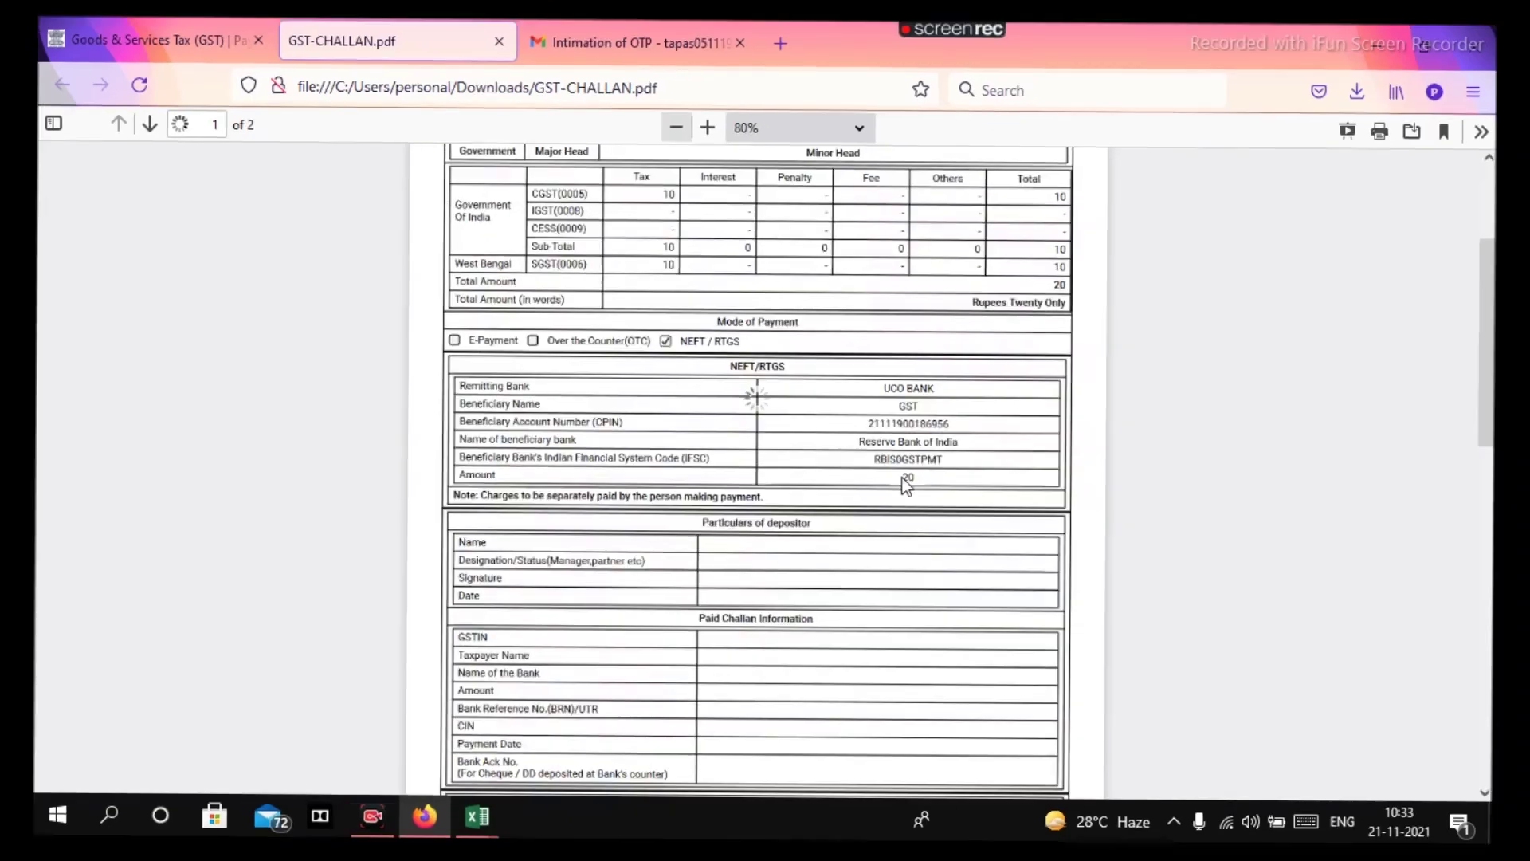